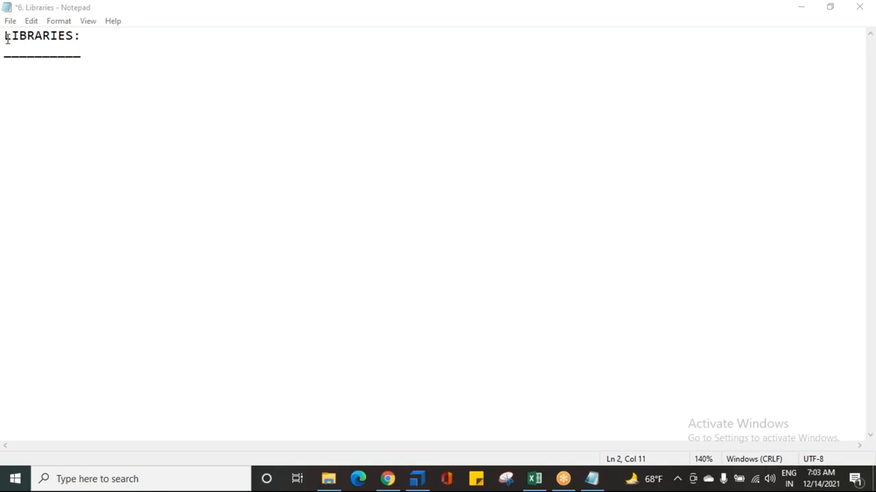
Step: Save the notes file containing the underlined LIBRARIES heading
{"action": "left_click_drag", "start_coordinate": [7, 39], "coordinate": [95, 57]}
{"action": "left_click", "coordinate": [94, 56]}
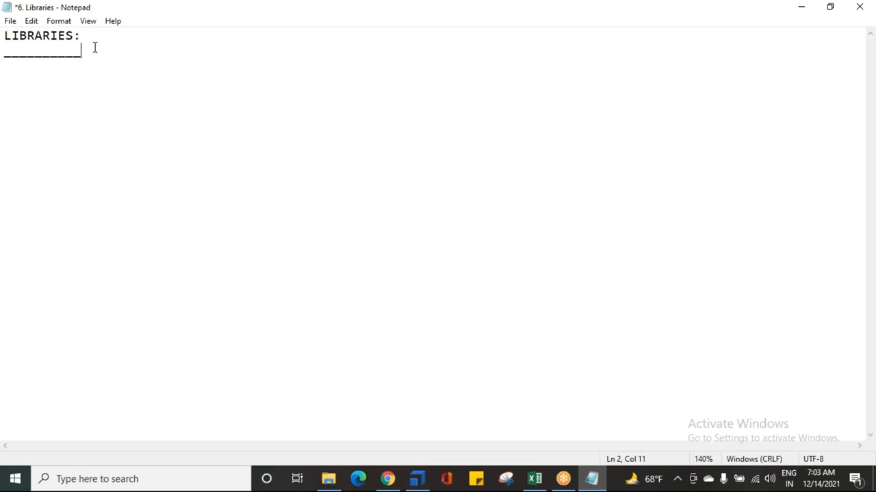
{"action": "left_click", "coordinate": [13, 36]}
{"action": "left_click_drag", "start_coordinate": [13, 35], "coordinate": [88, 34]}
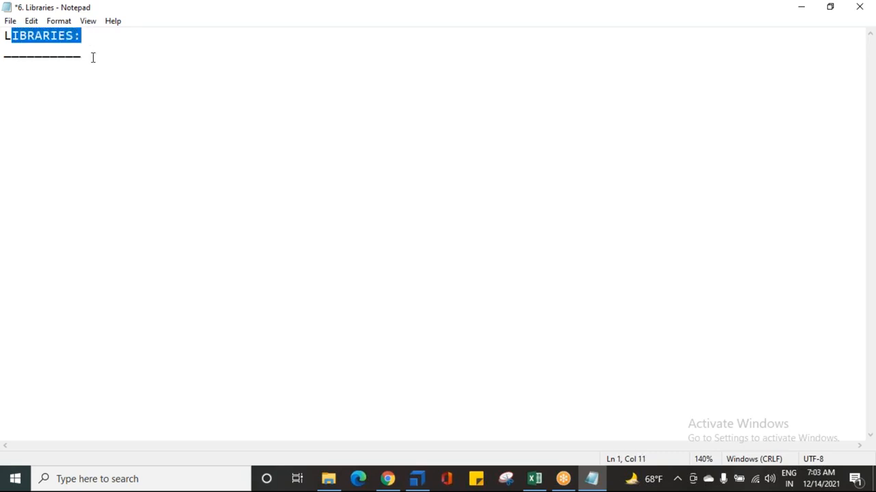
{"action": "left_click", "coordinate": [92, 57]}
{"action": "key", "text": "ctrl+s"}
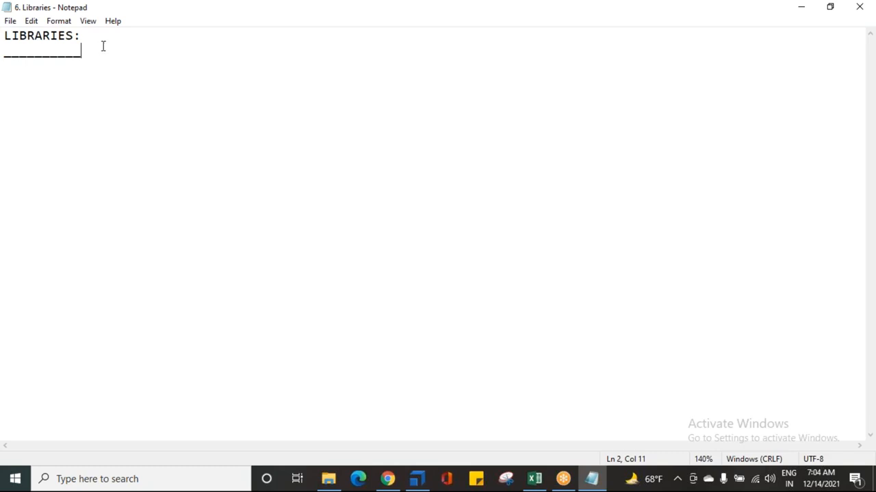
Step: Below the underlined heading, after a blank line, add the note "--> CONCEPT OF REUSABILITY CAN BE ACHEIVED WITH LIBRARIES."
{"action": "key", "text": "Return"}
{"action": "key", "text": "Return"}
{"action": "type", "text": "--> "}
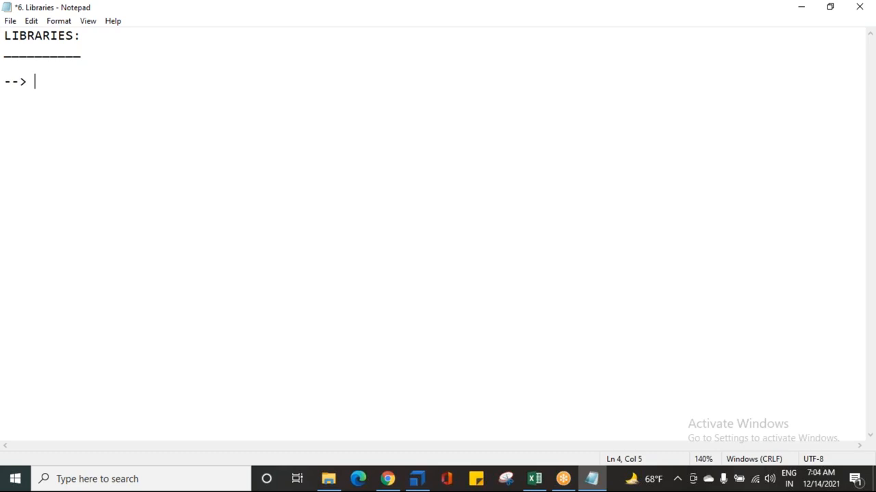
{"action": "type", "text": "CONCEPT OG"}
{"action": "key", "text": "BackSpace"}
{"action": "type", "text": "F REUSABILITY "}
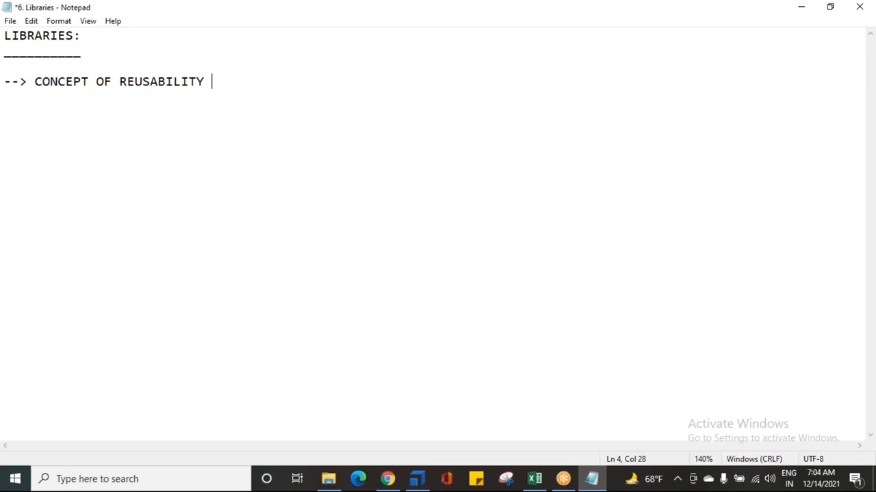
{"action": "type", "text": "CAN BE ACHEIVED "}
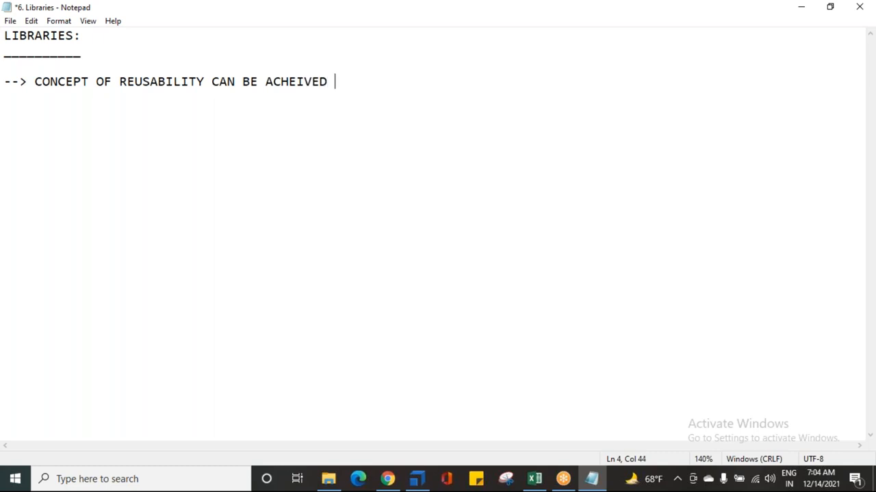
{"action": "type", "text": "WITH LIB"}
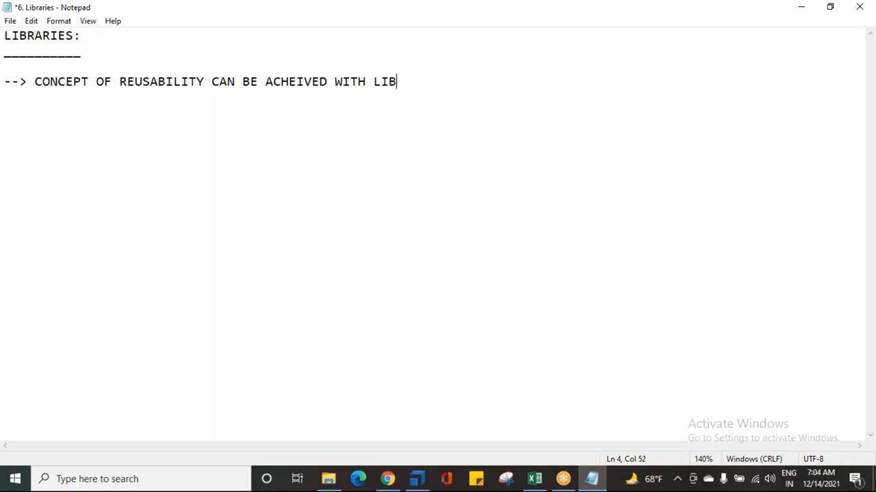
{"action": "type", "text": "RARIES."}
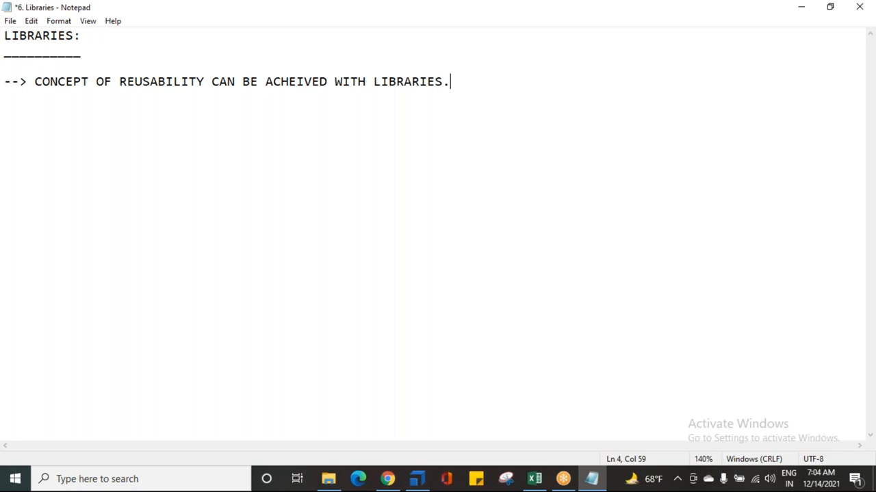
{"action": "left_click", "coordinate": [654, 56]}
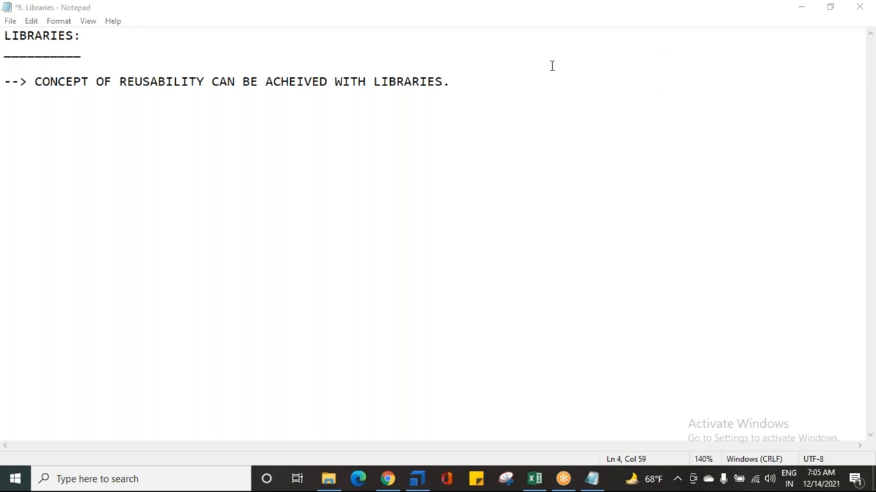
Step: Start a second note reading "--> LIBRARY IS GROUP / COLLECTION OF RE USABLE TEST STEP BLOCKS" below the reusability note
{"action": "left_click", "coordinate": [470, 82]}
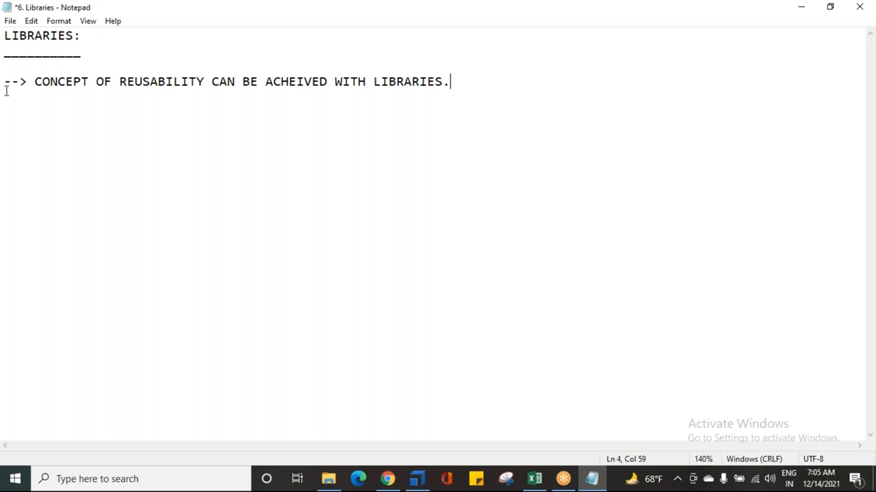
{"action": "key", "text": "Return"}
{"action": "type", "text": "--> LIBRA"}
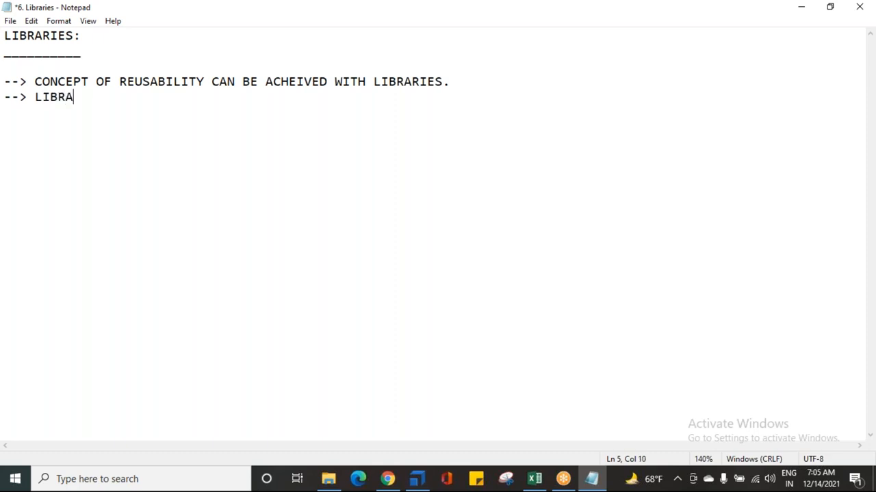
{"action": "type", "text": "RY IS GROUP / COL"}
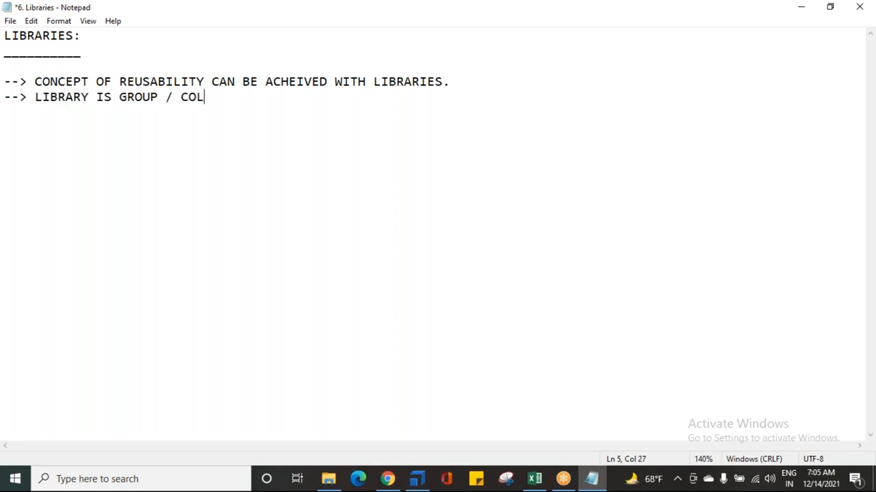
{"action": "type", "text": "LECTION OF RE UABLE"}
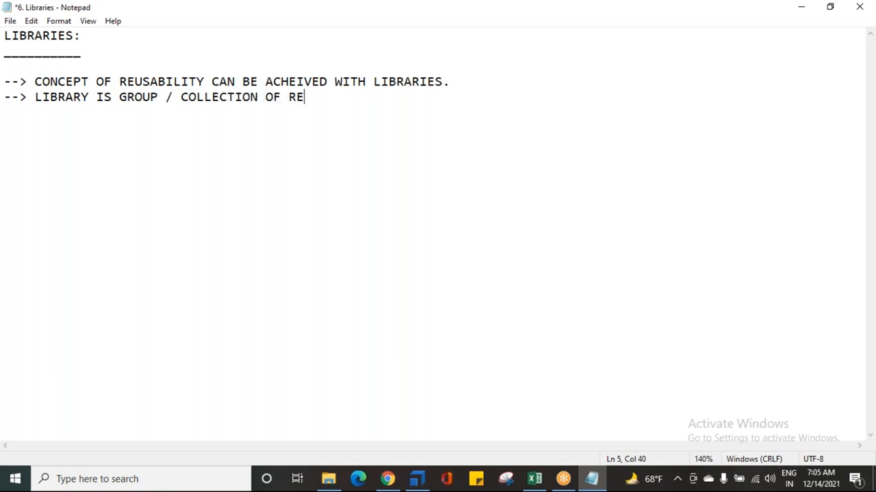
{"action": "key", "text": "BackSpace"}
{"action": "key", "text": "BackSpace"}
{"action": "key", "text": "BackSpace"}
{"action": "key", "text": "BackSpace"}
{"action": "key", "text": "BackSpace"}
{"action": "type", "text": "SABLE TES"}
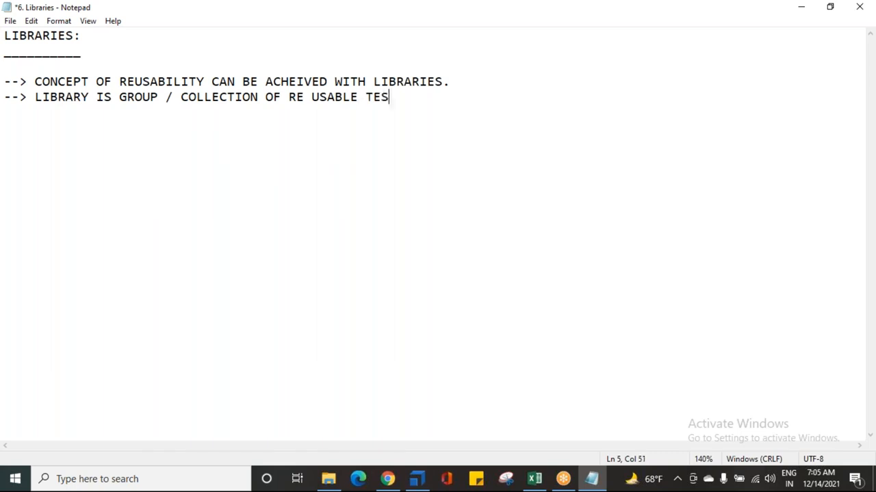
{"action": "type", "text": "T STEP BLO"}
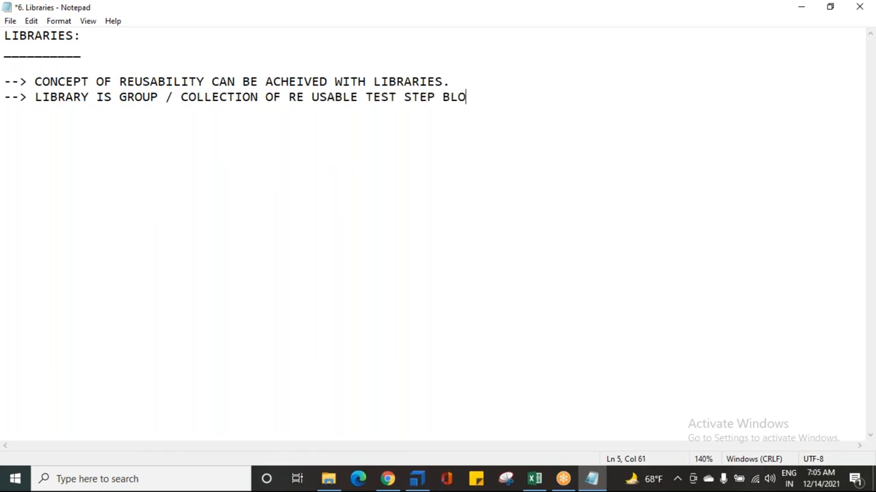
{"action": "type", "text": "CKS WHIC"}
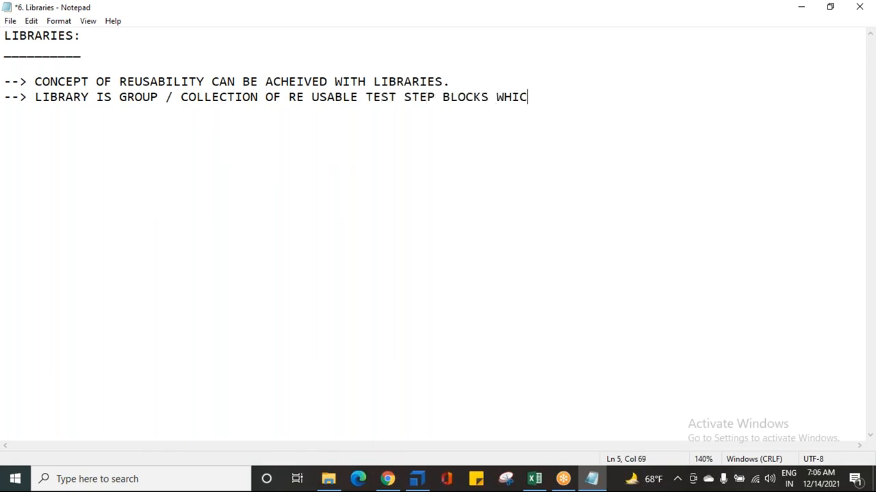
{"action": "type", "text": "H ARE COMMON "}
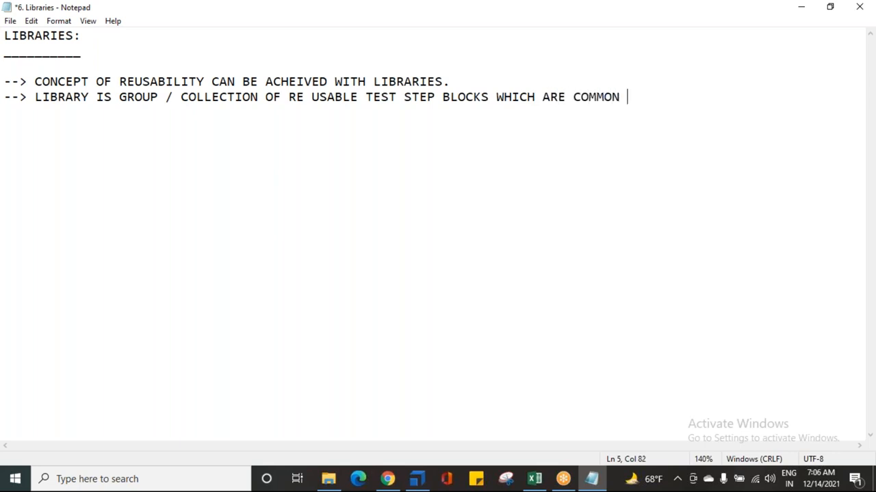
{"action": "type", "text": "IN NATURE A"}
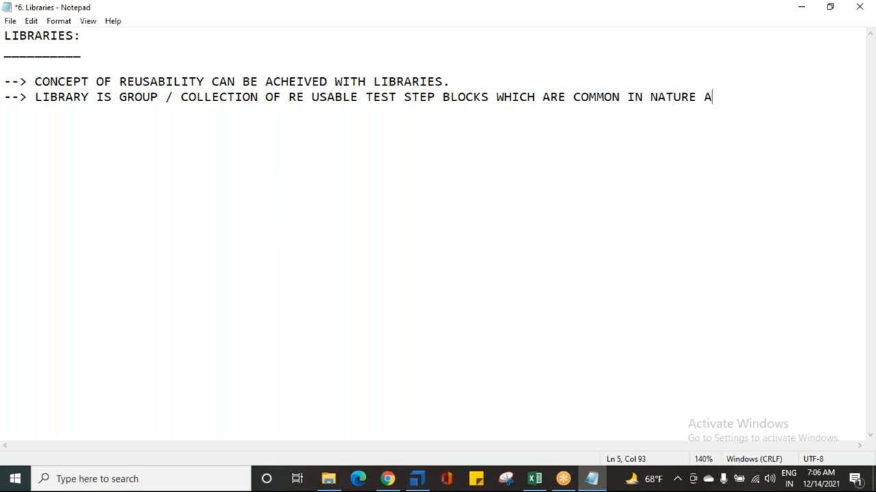
{"action": "type", "text": "ND CAN BE USED"}
Step: Finish the library definition on an indented new line with "ACROSS MULTIPLE TEST CASES."
{"action": "key", "text": "Return"}
{"action": "type", "text": "AC"}
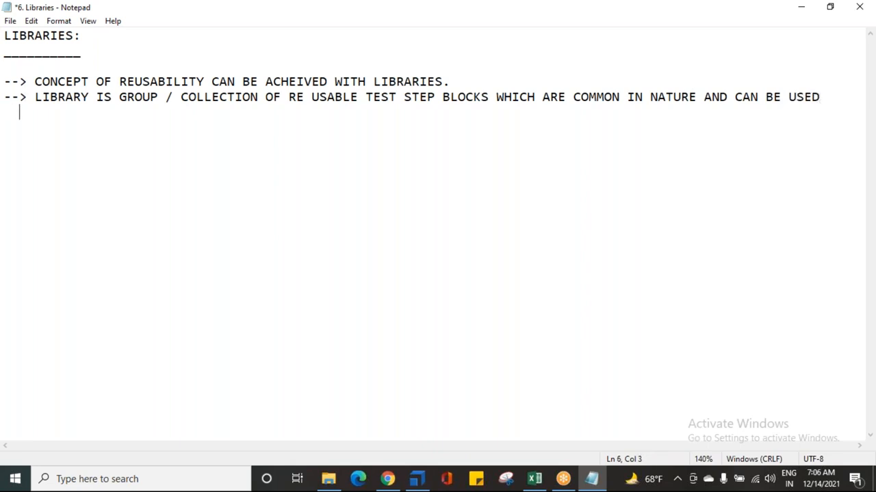
{"action": "type", "text": "ROSS MU"}
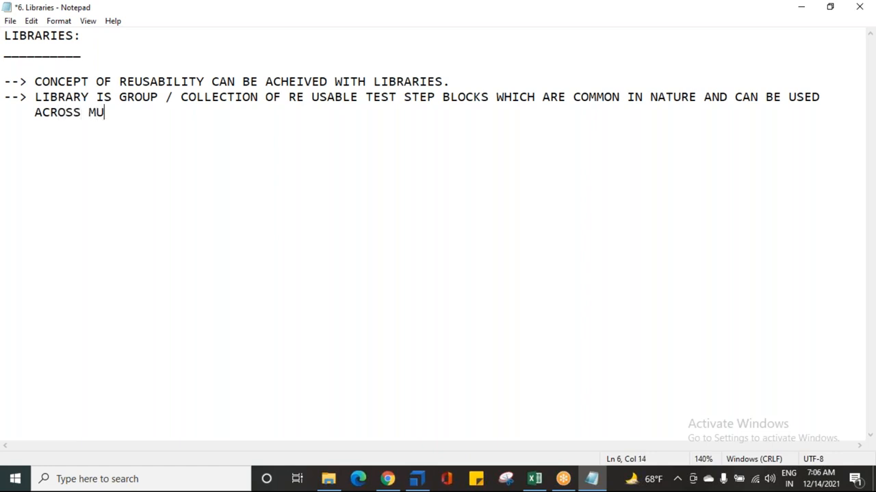
{"action": "type", "text": "LTIPLE TEST CA"}
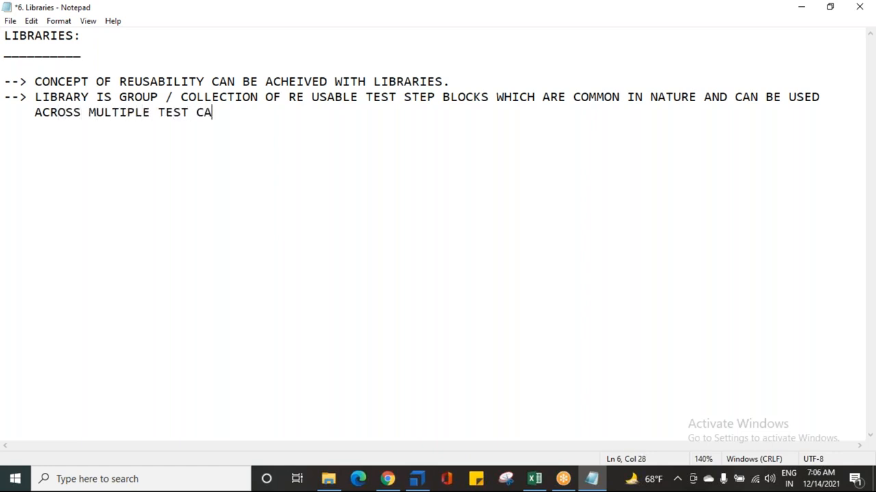
{"action": "type", "text": "SES."}
Step: Highlight the reusable-blocks part of the library definition, and finally only the words "TEST STEP"
{"action": "left_click_drag", "start_coordinate": [287, 97], "coordinate": [420, 108]}
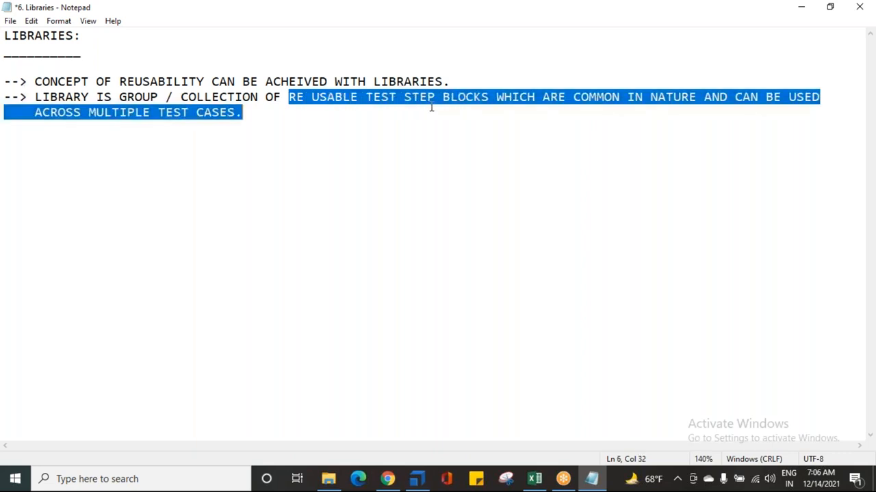
{"action": "left_click", "coordinate": [448, 103]}
{"action": "left_click_drag", "start_coordinate": [364, 97], "coordinate": [435, 98]}
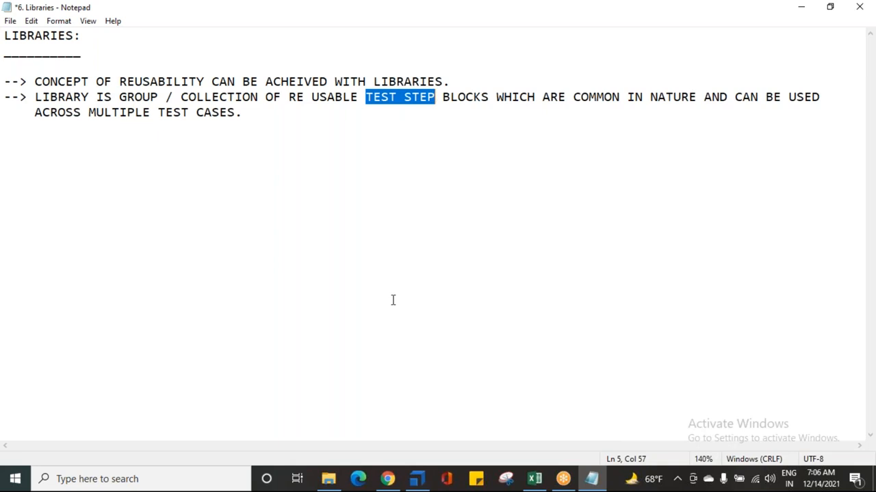
Step: Switch to Tosca Commander and expand the Steps and Verifications / Flow folder of the TEST CONFIGURATION PARAMETERS test case
{"action": "left_click", "coordinate": [414, 478]}
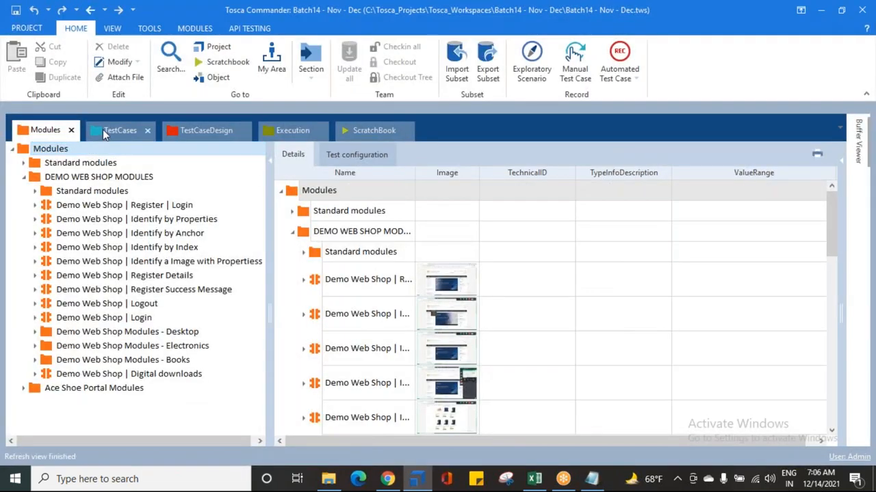
{"action": "left_click", "coordinate": [102, 133]}
{"action": "left_click", "coordinate": [25, 248]}
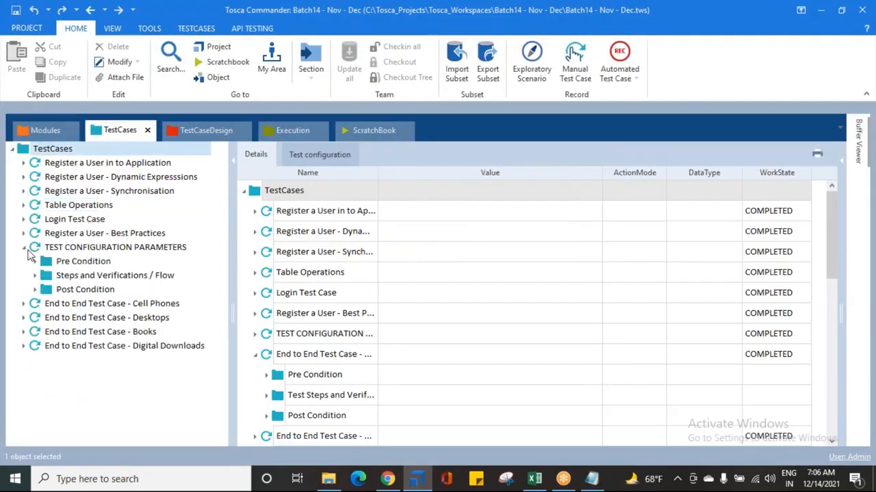
{"action": "left_click", "coordinate": [35, 275]}
Step: Examine the registration, screenshot, verification and logout steps of the TEST CONFIGURATION PARAMETERS test case as candidates for reuse
{"action": "left_click", "coordinate": [96, 317]}
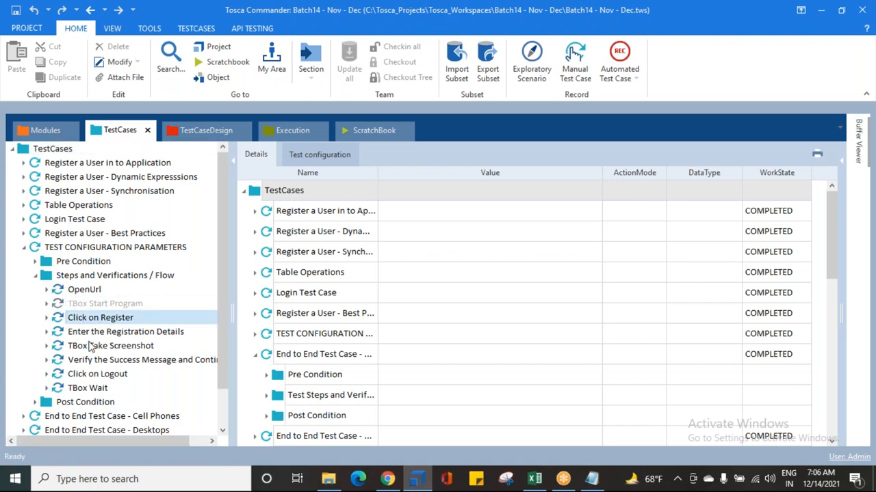
{"action": "left_click", "coordinate": [88, 347]}
{"action": "left_click", "coordinate": [90, 360]}
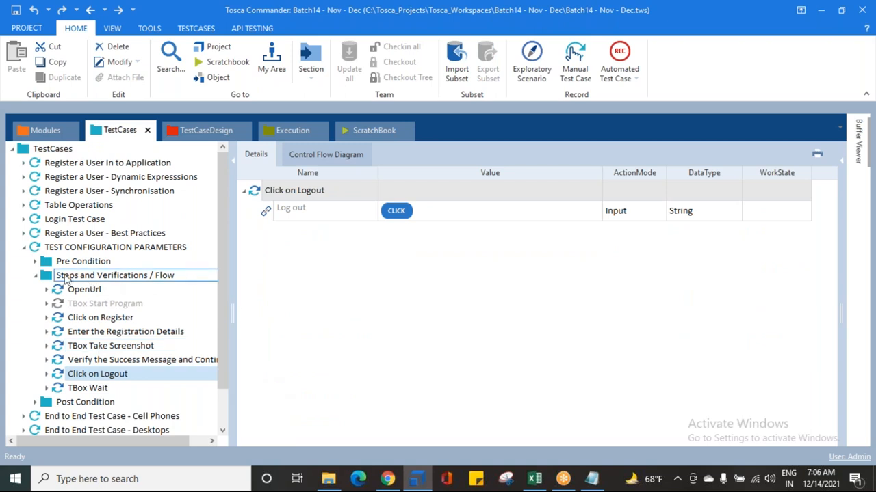
{"action": "left_click", "coordinate": [38, 249]}
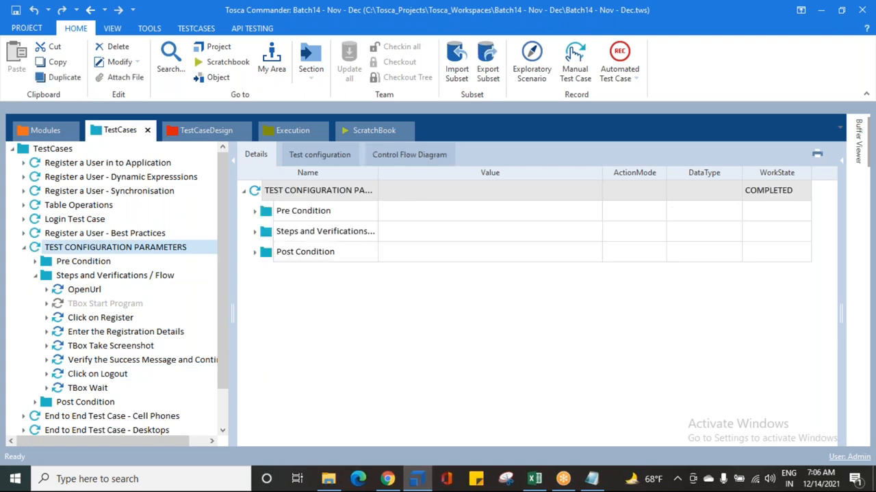
{"action": "left_click", "coordinate": [77, 319]}
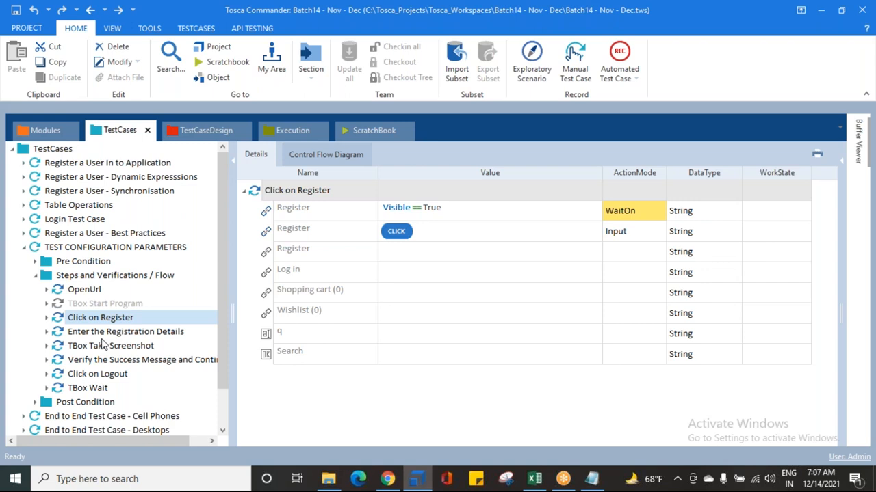
{"action": "key", "text": "alt+Tab"}
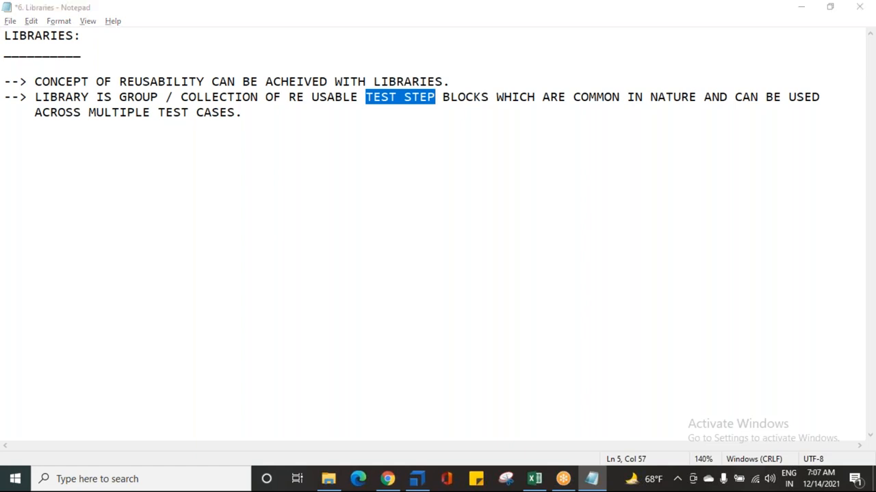
{"action": "key", "text": "alt+Tab"}
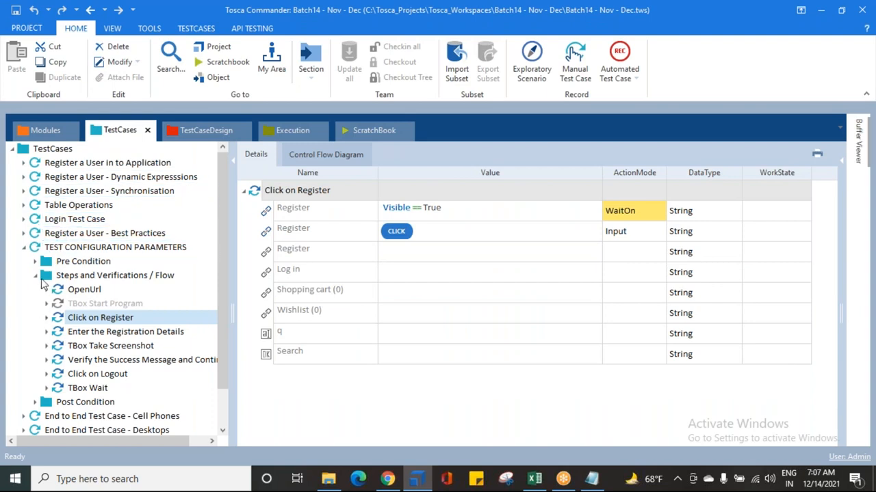
{"action": "scroll", "coordinate": [106, 379], "scroll_direction": "down", "scroll_amount": 1}
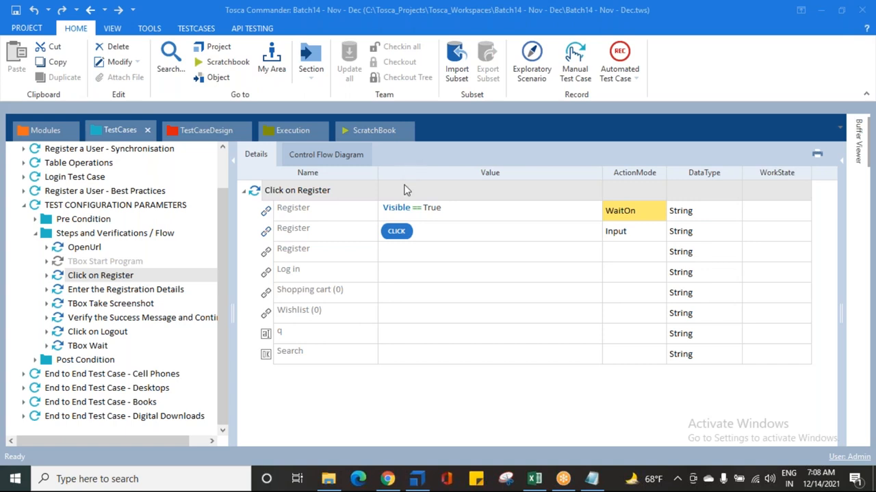
Step: Switch back to the Notepad notes and highlight "LIBRARY IS GROUP / COLLECTION OF RE USABLE TEST STEP BLOCKS"
{"action": "left_click", "coordinate": [591, 479]}
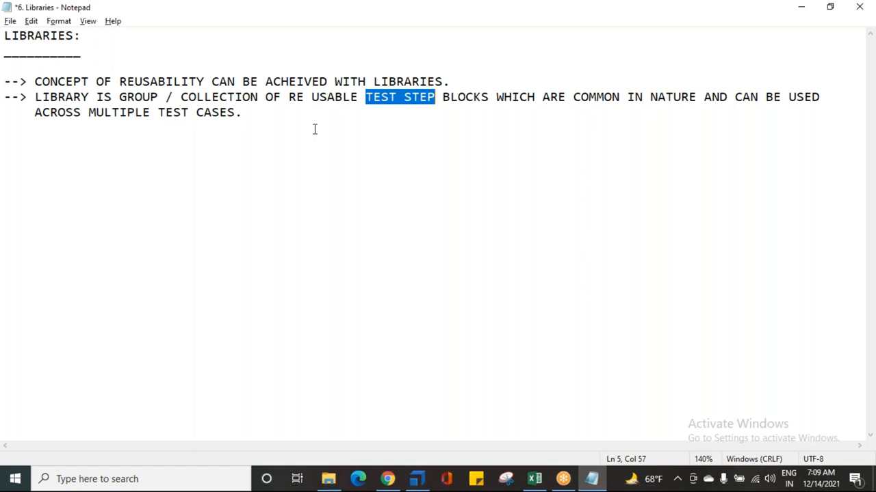
{"action": "left_click", "coordinate": [654, 81]}
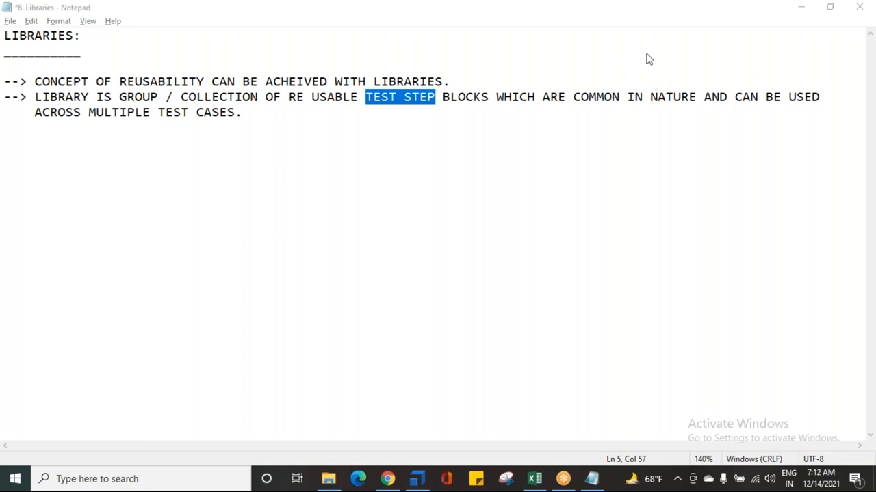
{"action": "left_click_drag", "start_coordinate": [35, 96], "coordinate": [488, 98]}
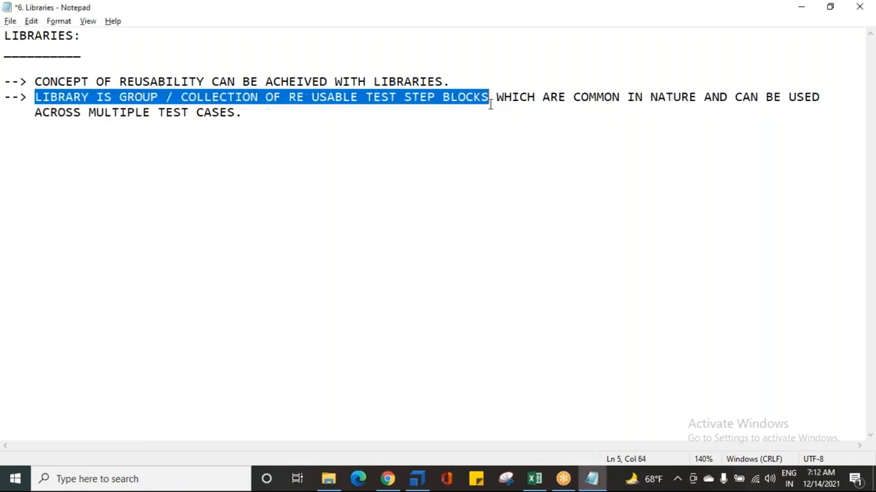
Step: Highlight the common-in-nature and multiple-test-cases wording of the library definition, and finally both reusability bullet points together
{"action": "left_click_drag", "start_coordinate": [575, 97], "coordinate": [658, 98]}
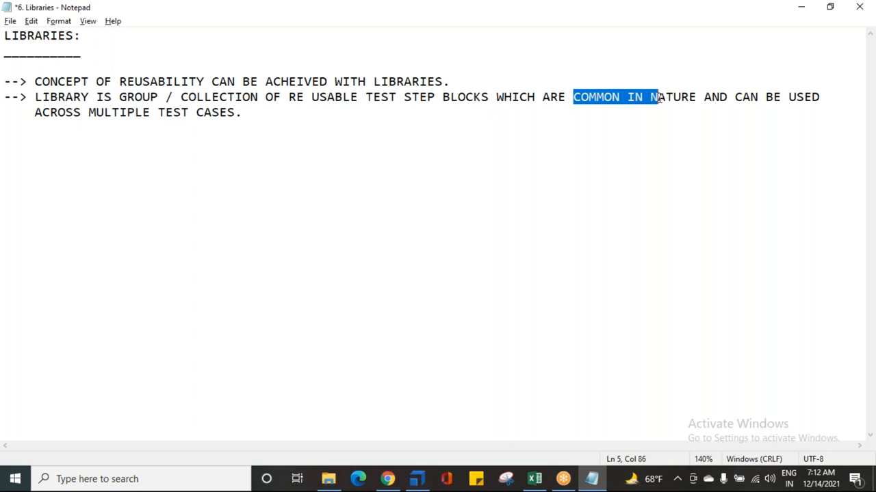
{"action": "left_click_drag", "start_coordinate": [94, 112], "coordinate": [282, 119]}
{"action": "left_click", "coordinate": [281, 119]}
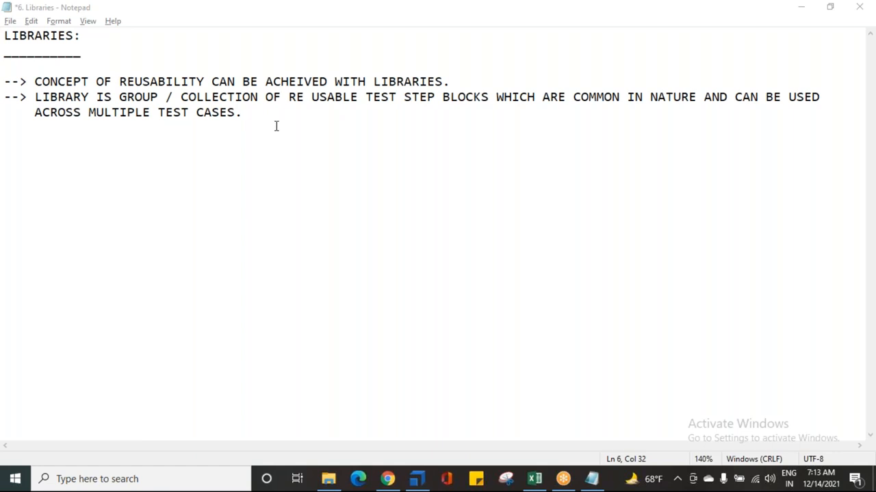
{"action": "left_click_drag", "start_coordinate": [324, 133], "coordinate": [39, 82]}
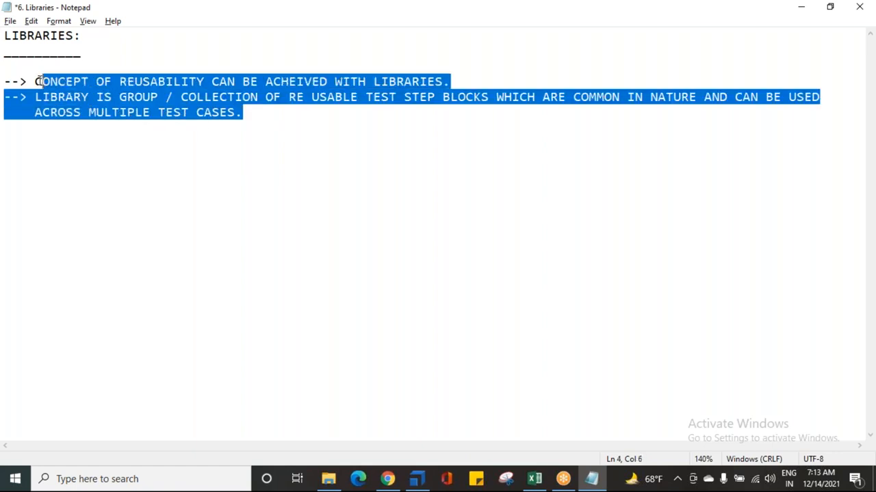
{"action": "left_click", "coordinate": [270, 120]}
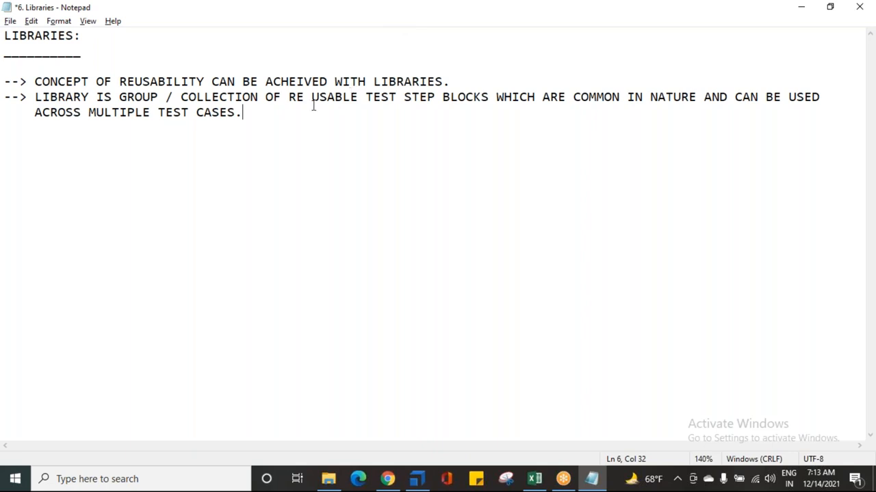
Step: Add the bullet "--> EFFORTS WOULD BE SAVED" below the library definition, separated by a blank line
{"action": "key", "text": "Return"}
{"action": "key", "text": "Return"}
{"action": "type", "text": "--> "}
{"action": "type", "text": "EFFORTS W"}
{"action": "type", "text": "OULF"}
{"action": "key", "text": "BackSpace"}
{"action": "type", "text": "D BE SAVED"}
Step: Add the bullet "--> TIME WILL BE SAVED AND MAINTAINENCE BECOMES EASY," on the next line
{"action": "key", "text": "Return"}
{"action": "type", "text": "--> TIM"}
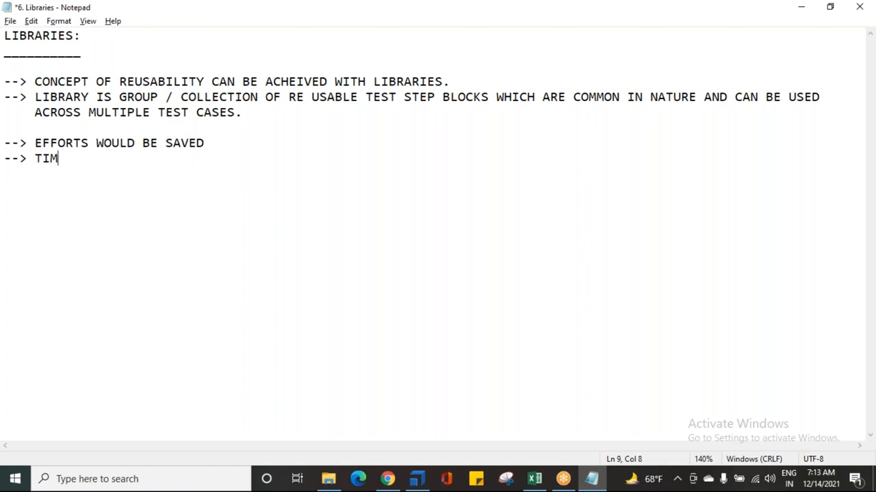
{"action": "type", "text": "E WILL BE SAVED AND "}
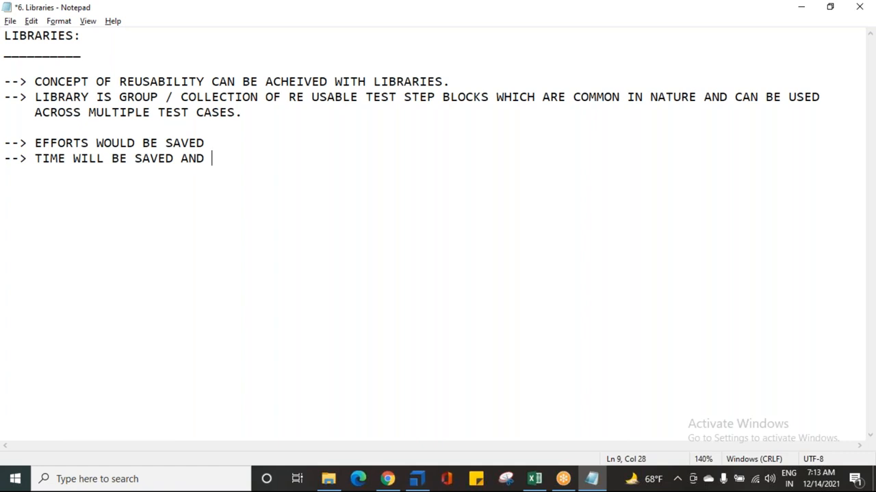
{"action": "type", "text": "MAINTAINECNCE"}
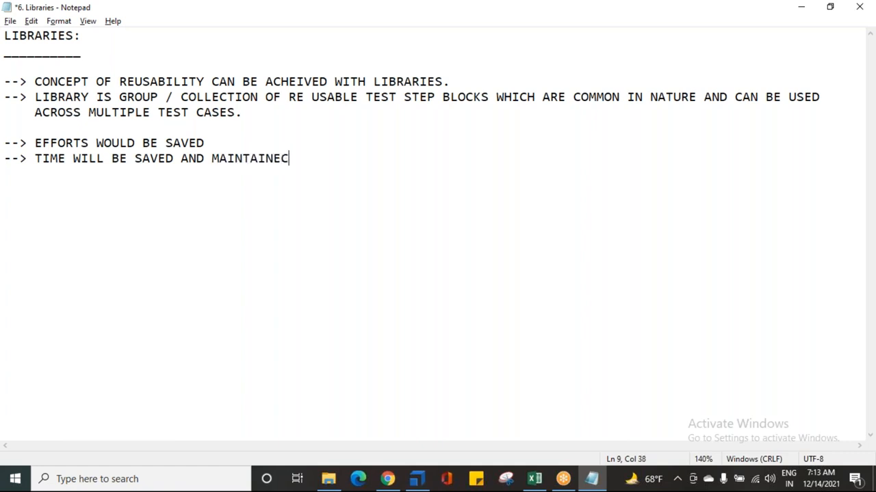
{"action": "key", "text": "BackSpace"}
{"action": "key", "text": "BackSpace"}
{"action": "key", "text": "BackSpace"}
{"action": "key", "text": "BackSpace"}
{"action": "type", "text": "NCE BECOMES E"}
{"action": "type", "text": "ASD"}
{"action": "key", "text": "BackSpace"}
{"action": "type", "text": "Y"}
{"action": "type", "text": "/"}
{"action": "key", "text": "BackSpace"}
{"action": "type", "text": ","}
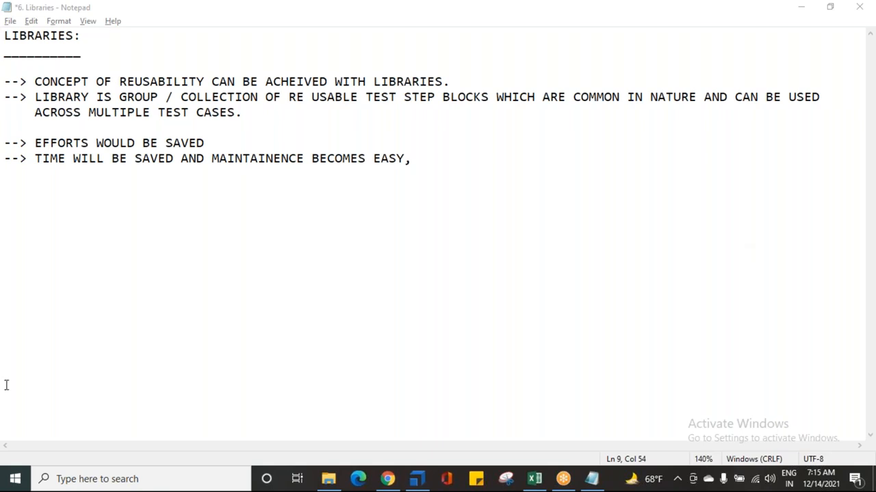
Step: Save the Libraries notes file
{"action": "left_click", "coordinate": [449, 171]}
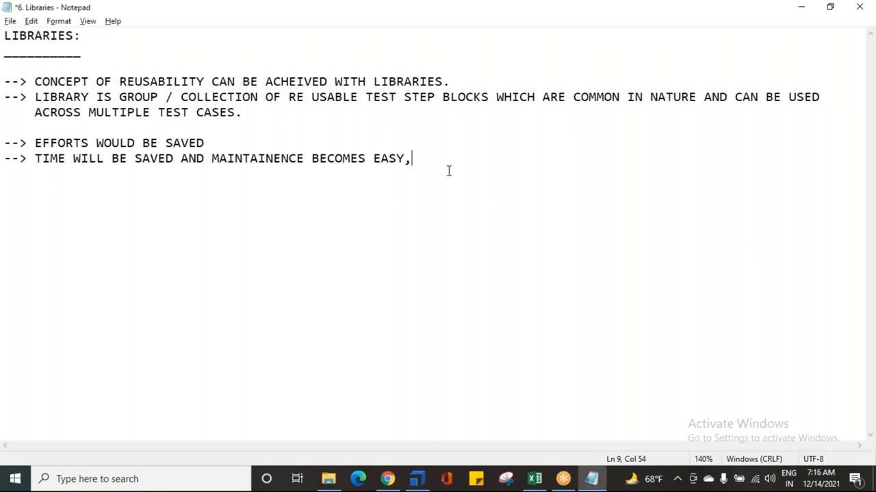
{"action": "key", "text": "ctrl+s"}
{"action": "left_click", "coordinate": [646, 52]}
Step: Highlight "ACROSS MULTIPLE TEST CASES." in the library definition and clear the highlight
{"action": "left_click_drag", "start_coordinate": [35, 112], "coordinate": [244, 113]}
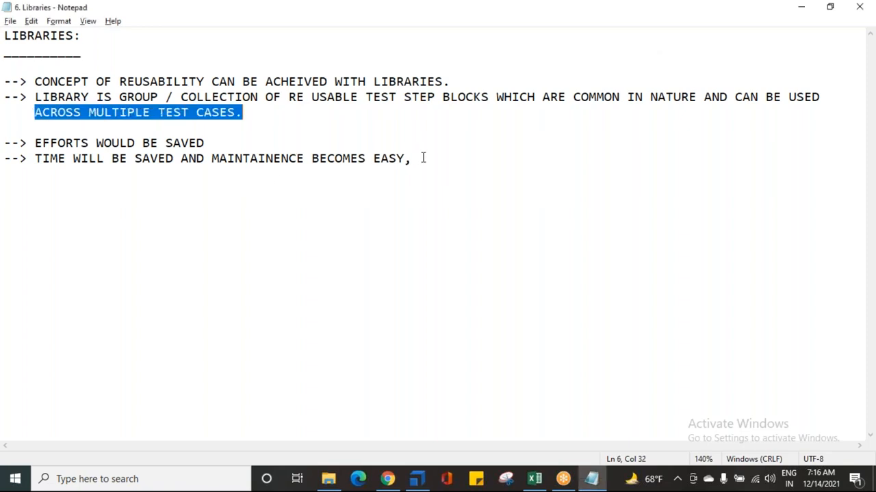
{"action": "left_click", "coordinate": [854, 481]}
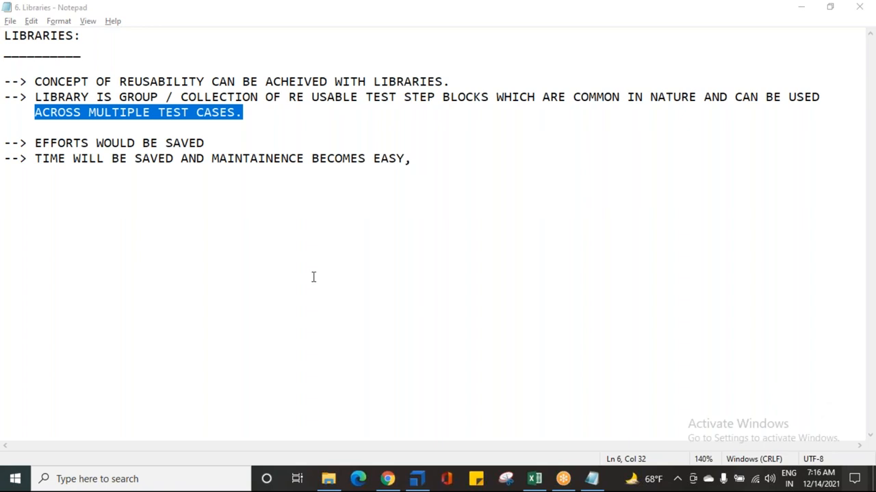
{"action": "left_click", "coordinate": [311, 158]}
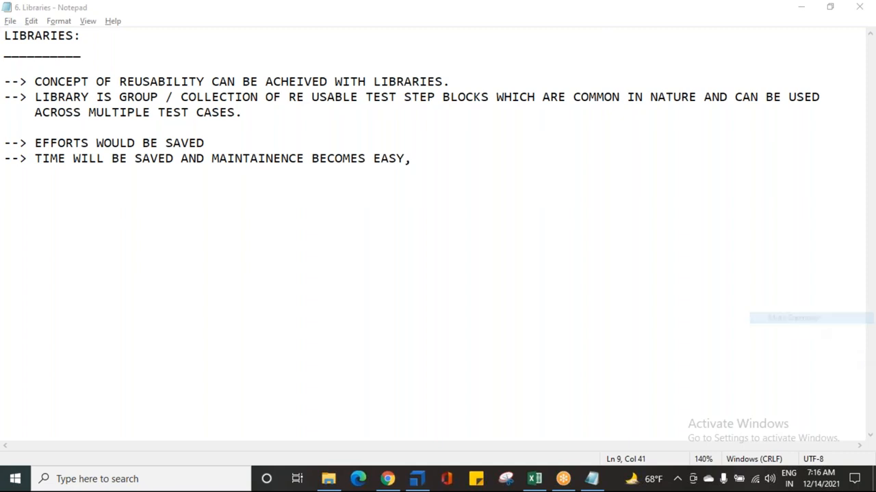
{"action": "left_click", "coordinate": [458, 270]}
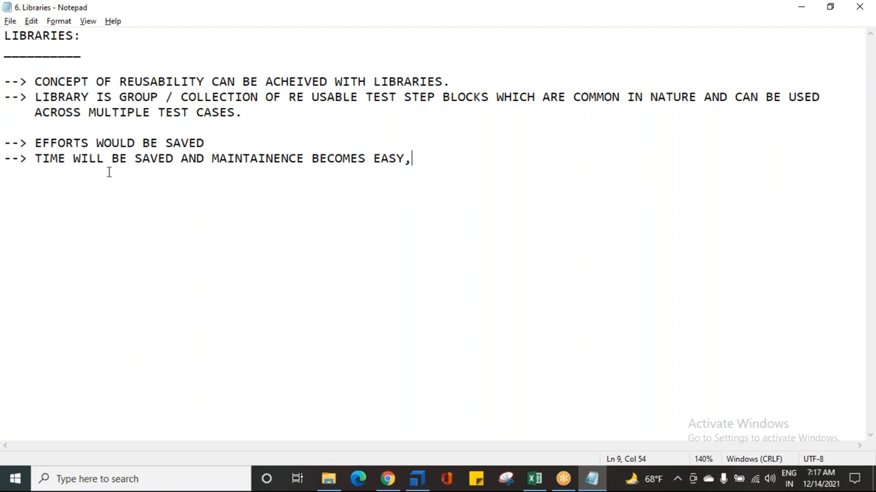
Step: Highlight the effort and time-saving bullets repeatedly, and finally all the bullets of the notes together
{"action": "left_click_drag", "start_coordinate": [28, 144], "coordinate": [420, 156]}
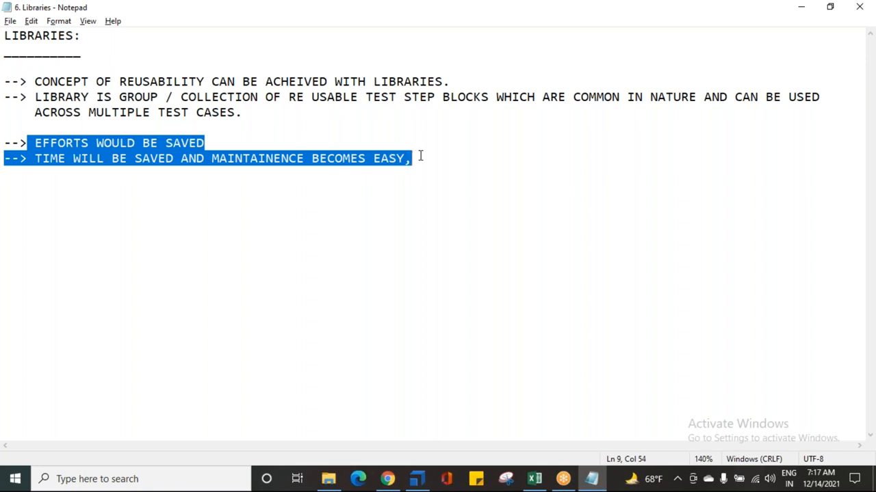
{"action": "left_click", "coordinate": [431, 155]}
{"action": "left_click_drag", "start_coordinate": [407, 158], "coordinate": [50, 144]}
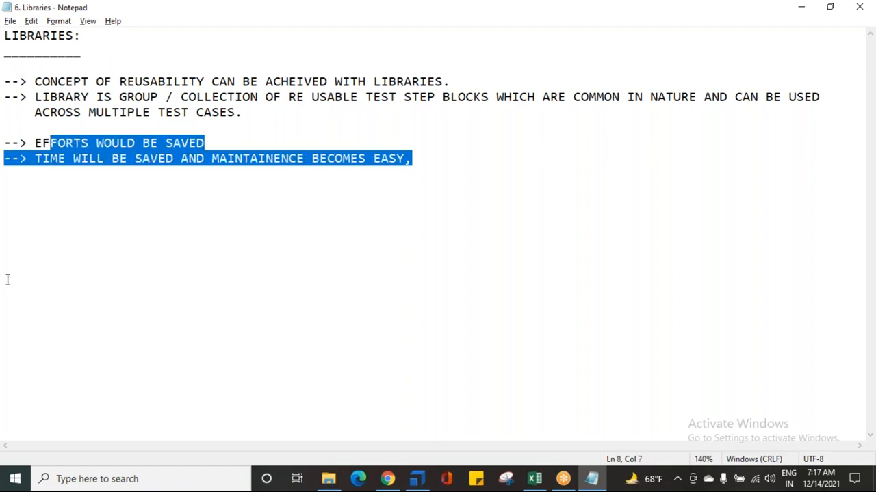
{"action": "left_click", "coordinate": [446, 155]}
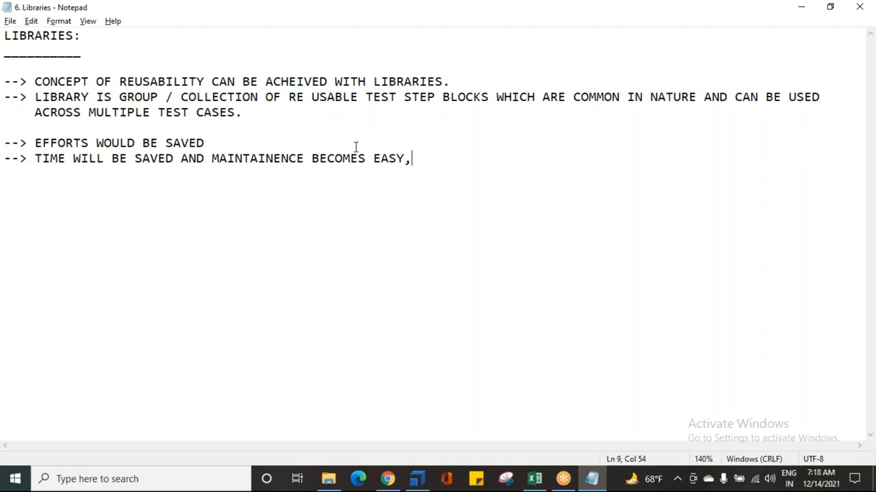
{"action": "left_click_drag", "start_coordinate": [33, 143], "coordinate": [537, 153]}
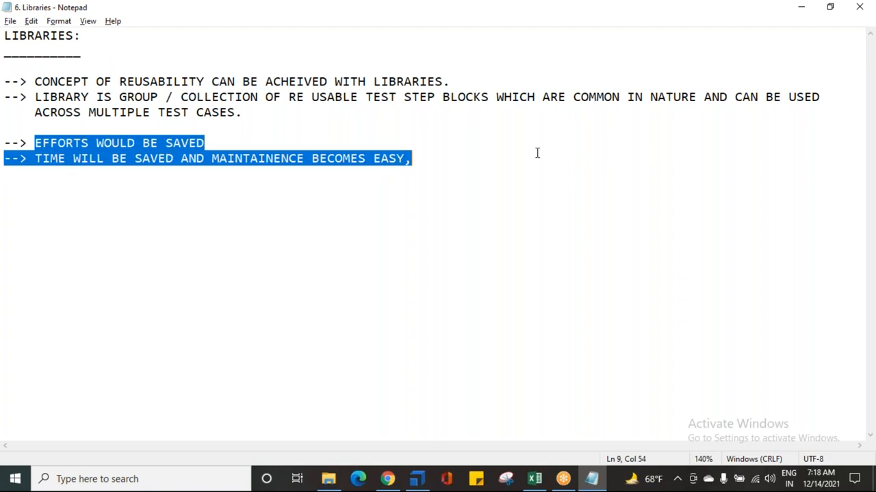
{"action": "left_click", "coordinate": [461, 164]}
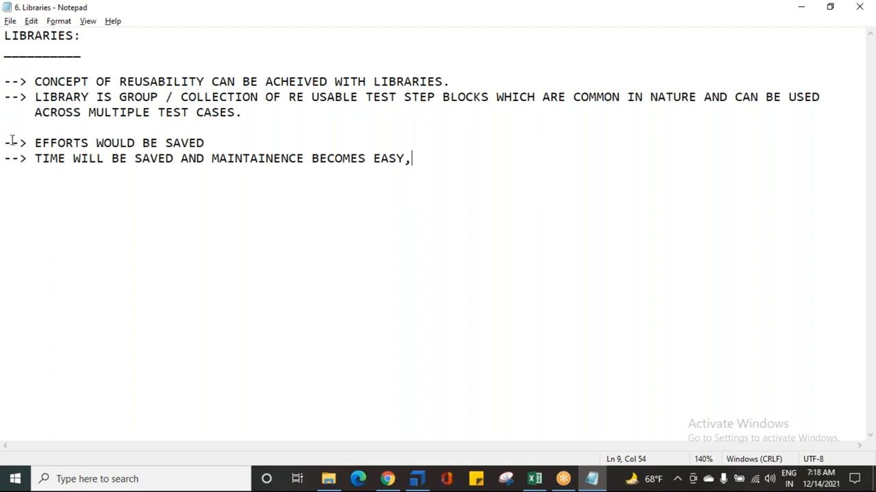
{"action": "left_click_drag", "start_coordinate": [28, 81], "coordinate": [400, 155]}
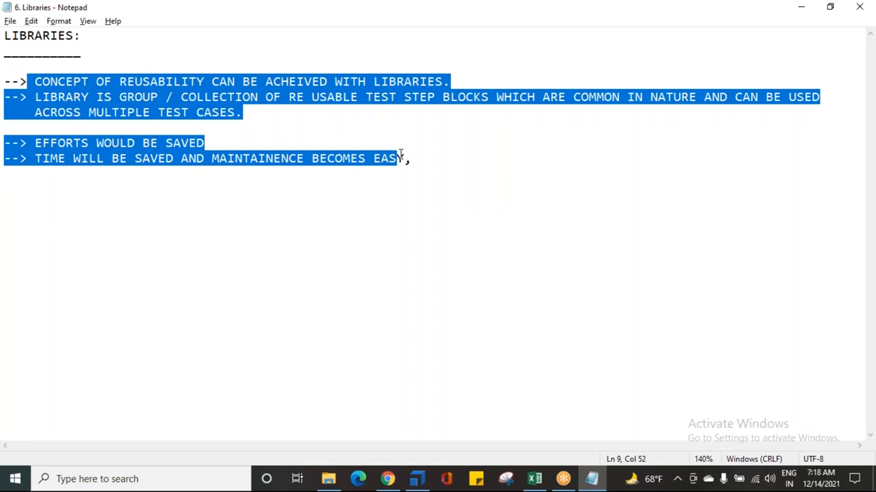
{"action": "left_click", "coordinate": [212, 158]}
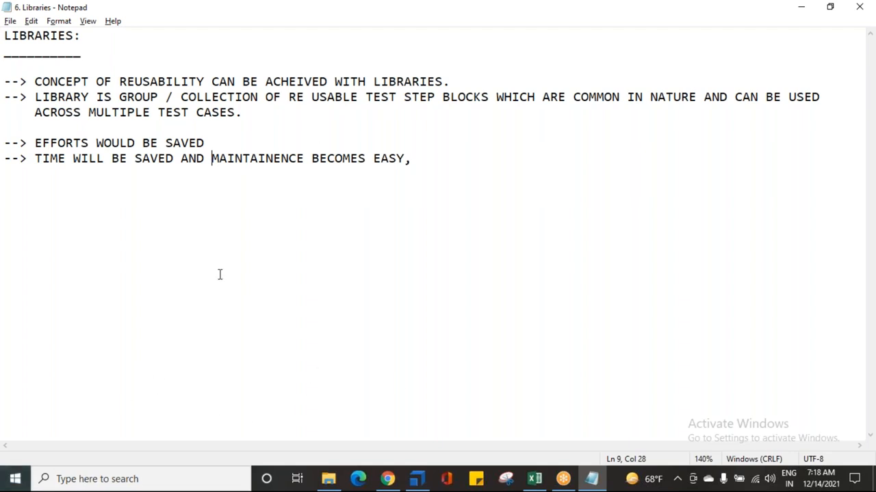
Step: Switch to Tosca Commander and collapse the TEST CONFIGURATION PARAMETERS test case with its Steps and Verifications / Flow folder
{"action": "left_click", "coordinate": [417, 479]}
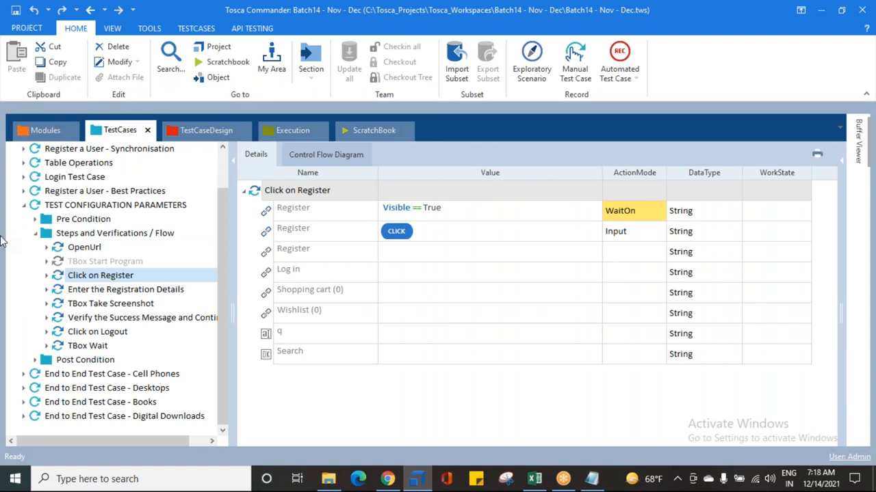
{"action": "left_click", "coordinate": [36, 236]}
{"action": "left_click", "coordinate": [26, 248]}
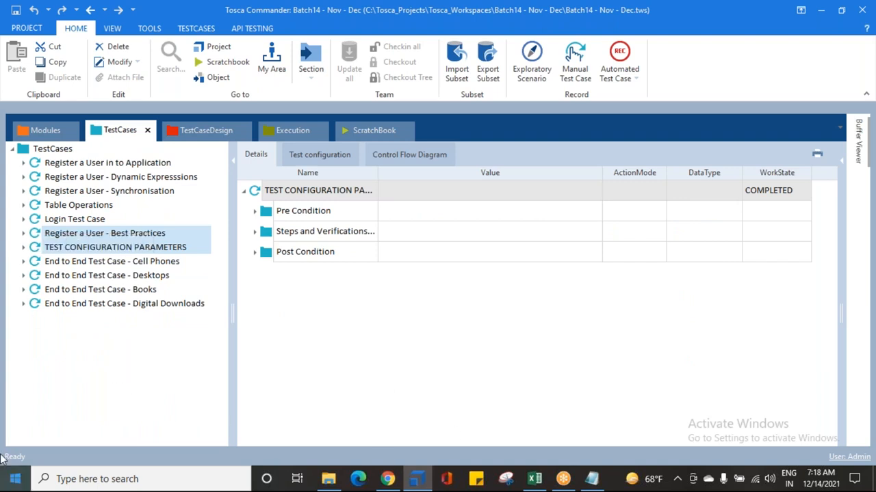
Step: Highlight the test step wording in the Notepad definition, and return to Tosca Commander to view the End to End Test Case - Digital Downloads steps
{"action": "left_click", "coordinate": [591, 479]}
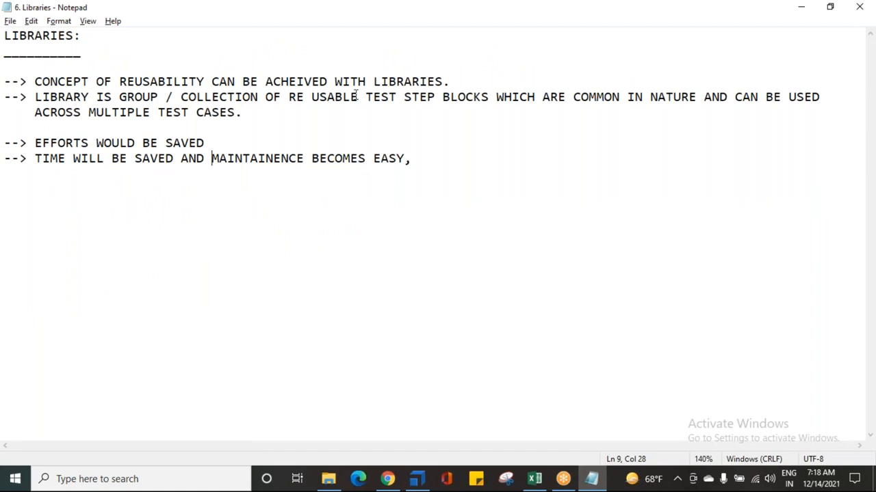
{"action": "left_click_drag", "start_coordinate": [358, 96], "coordinate": [435, 101]}
{"action": "left_click", "coordinate": [416, 479]}
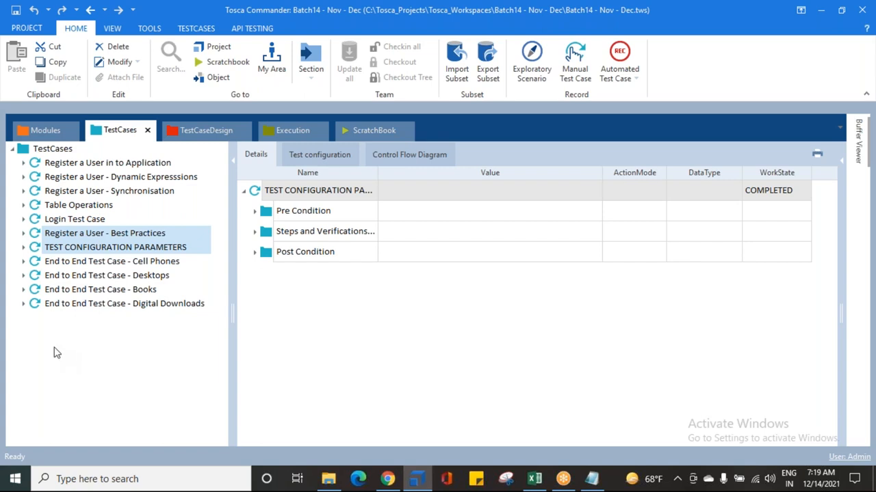
{"action": "left_click", "coordinate": [36, 305]}
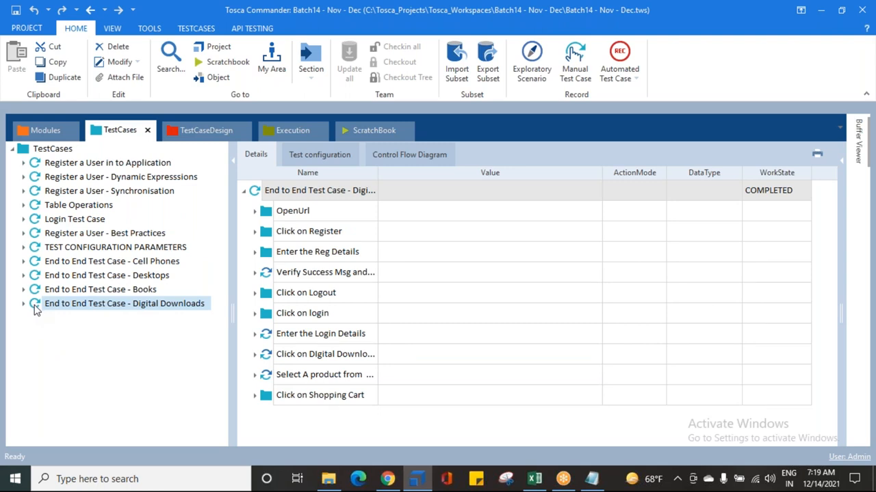
{"action": "left_click", "coordinate": [45, 309]}
Step: Create a TestStepLibrary in the TestCases folder, keeping the default name Library
{"action": "left_click", "coordinate": [23, 150]}
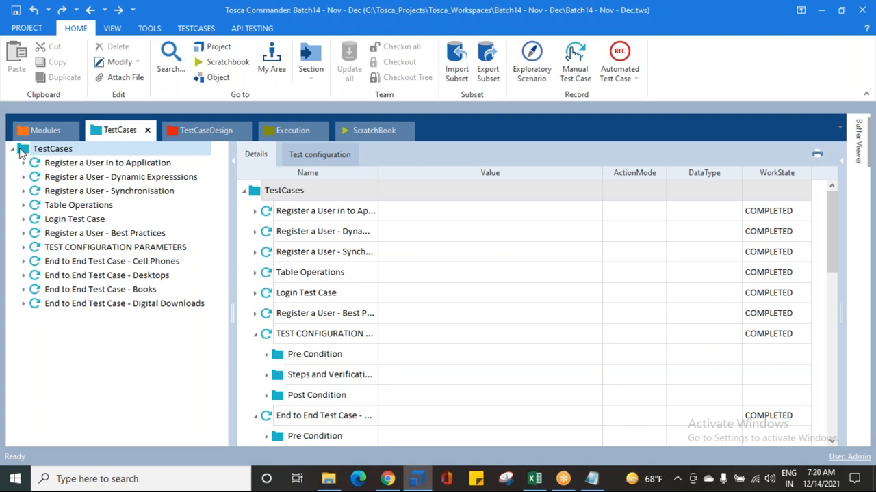
{"action": "right_click", "coordinate": [21, 152]}
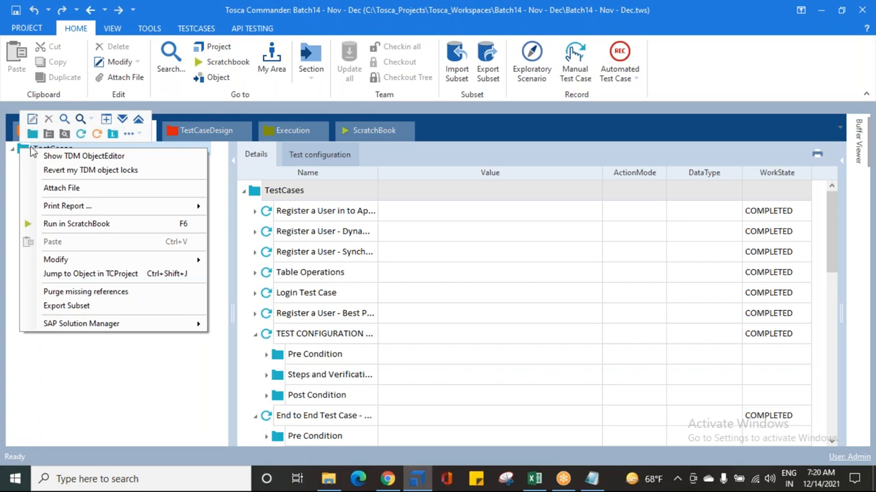
{"action": "left_click", "coordinate": [113, 134]}
{"action": "key", "text": "Return"}
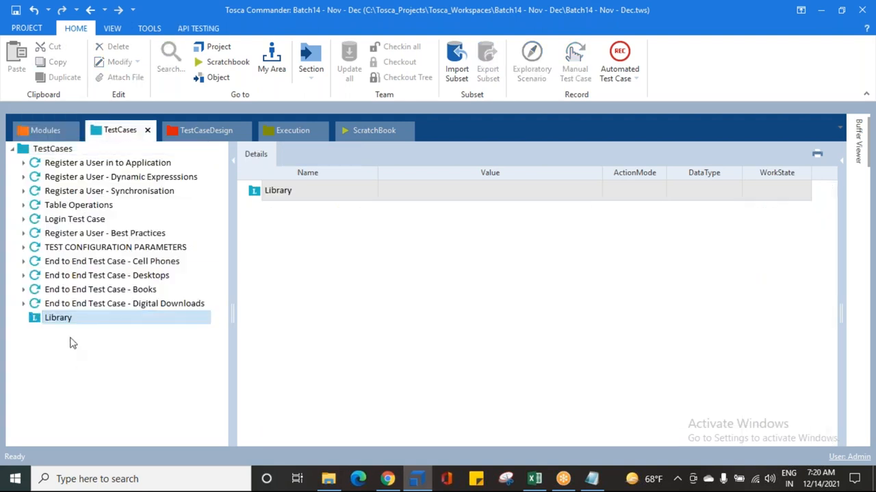
Step: Move Library above all test cases by cutting the eleven test cases and pasting them back into the TestCases folder
{"action": "left_click", "coordinate": [37, 321]}
{"action": "left_click_drag", "start_coordinate": [37, 321], "coordinate": [22, 156]}
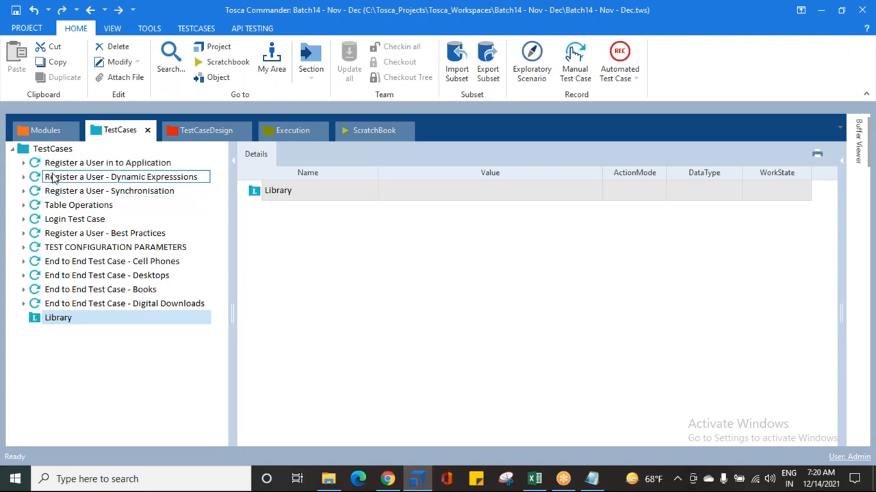
{"action": "left_click", "coordinate": [71, 164]}
{"action": "left_click", "coordinate": [73, 307], "text": "shift"}
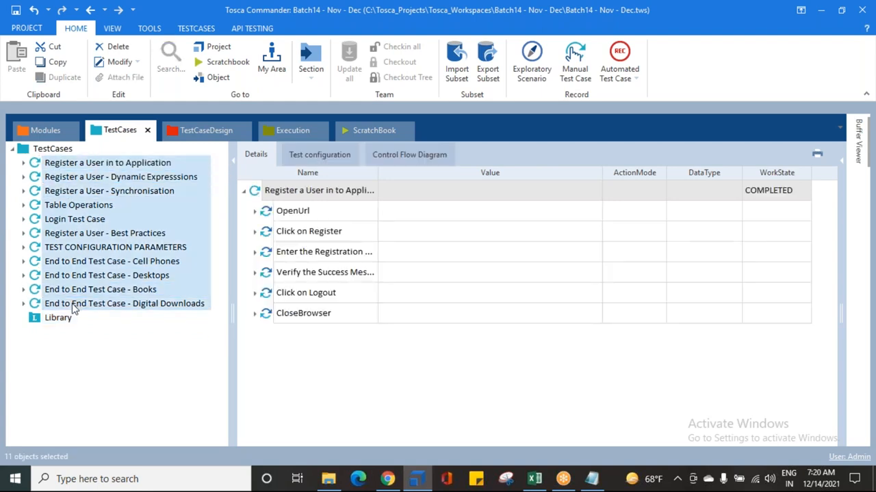
{"action": "key", "text": "ctrl+x"}
{"action": "left_click", "coordinate": [50, 151]}
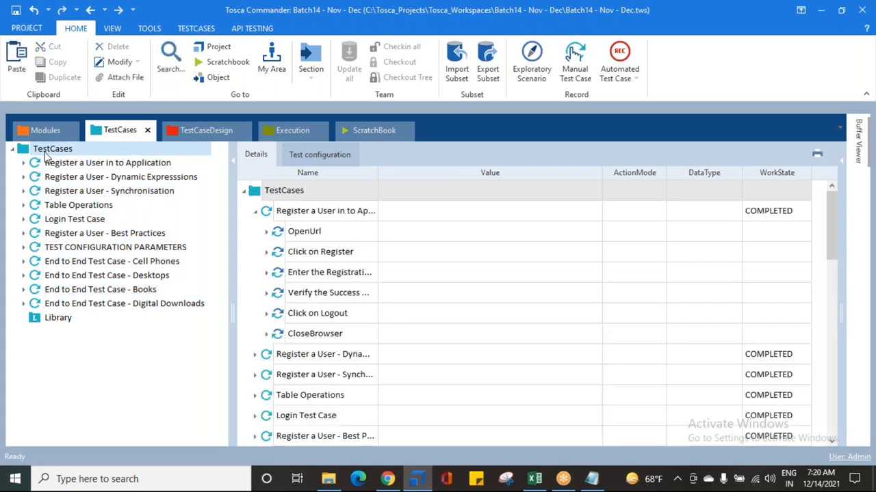
{"action": "key", "text": "ctrl+v"}
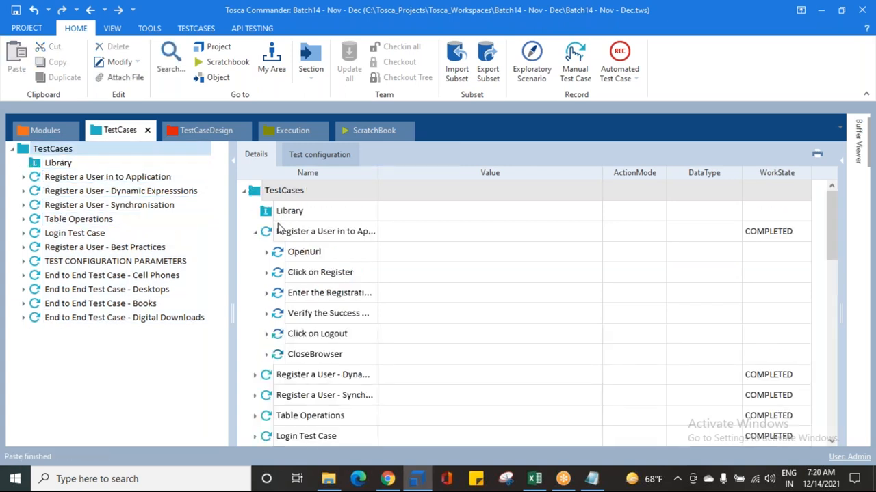
Step: Collapse the expanded test cases in the TestCases details and display the empty Library
{"action": "left_click", "coordinate": [257, 234]}
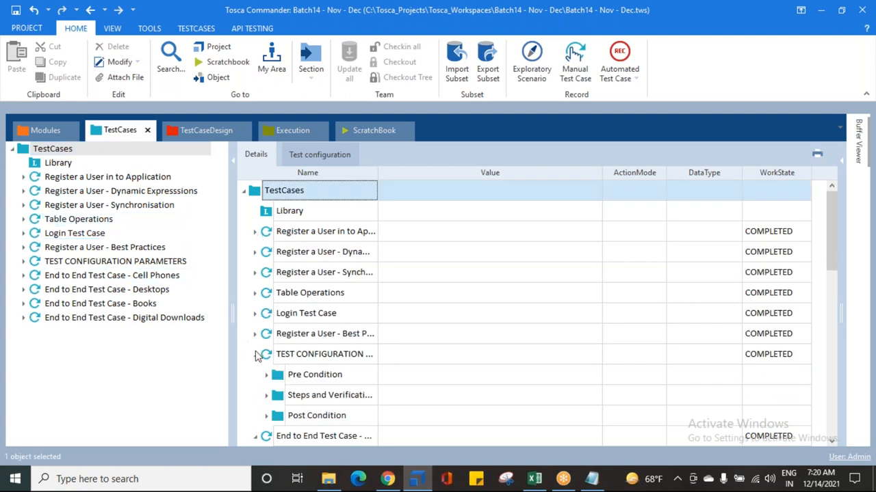
{"action": "left_click", "coordinate": [256, 375]}
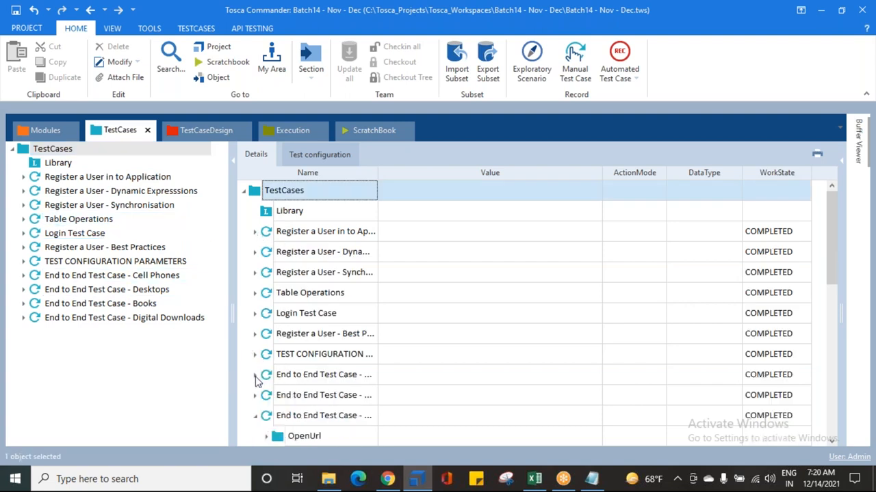
{"action": "left_click", "coordinate": [256, 416]}
{"action": "left_click", "coordinate": [57, 163]}
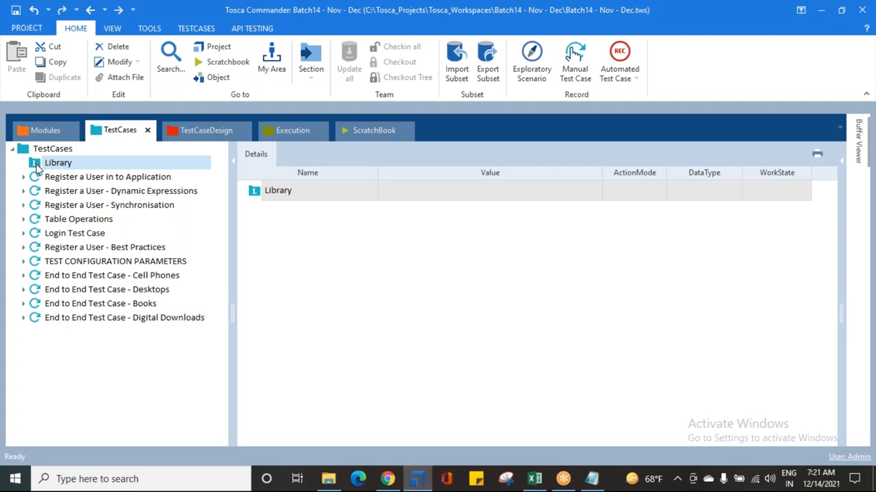
Step: Create a reusable test step block inside Library, keeping its default name
{"action": "right_click", "coordinate": [37, 170]}
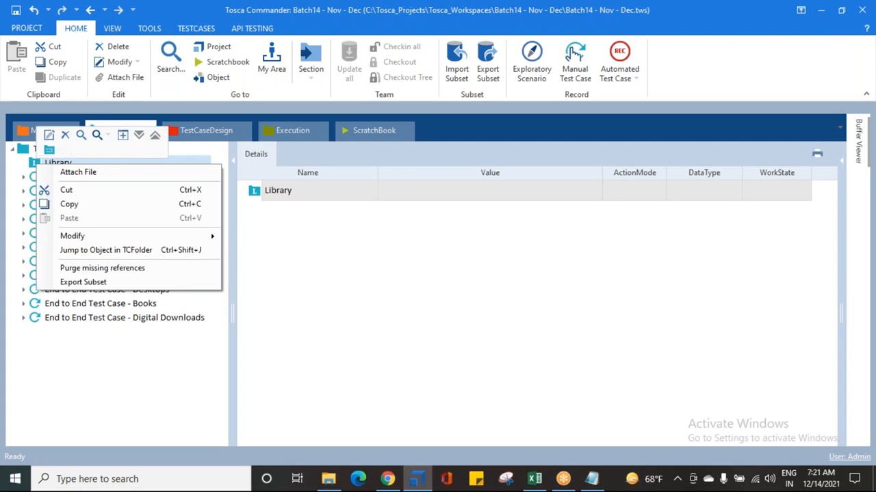
{"action": "left_click", "coordinate": [49, 152]}
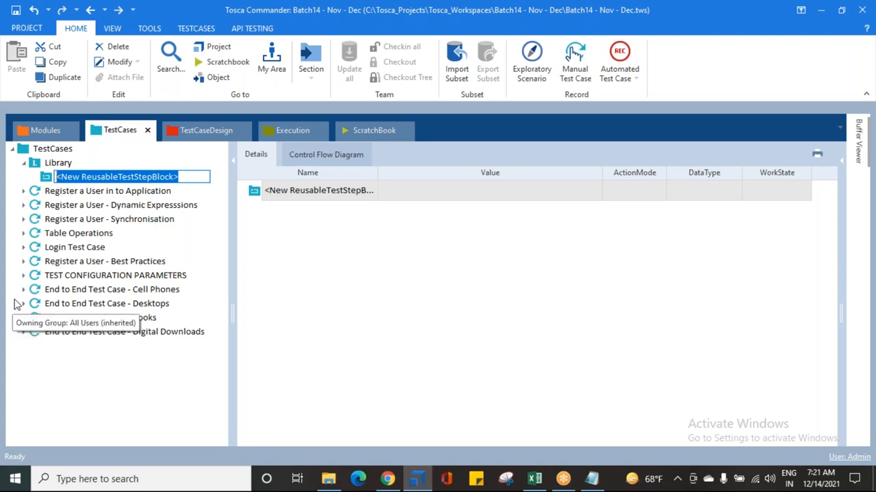
{"action": "left_click", "coordinate": [104, 362]}
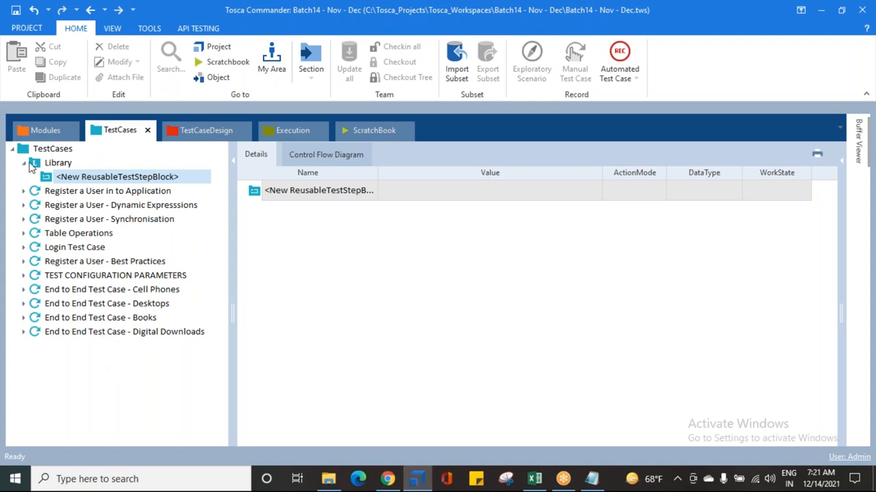
{"action": "left_click", "coordinate": [33, 164]}
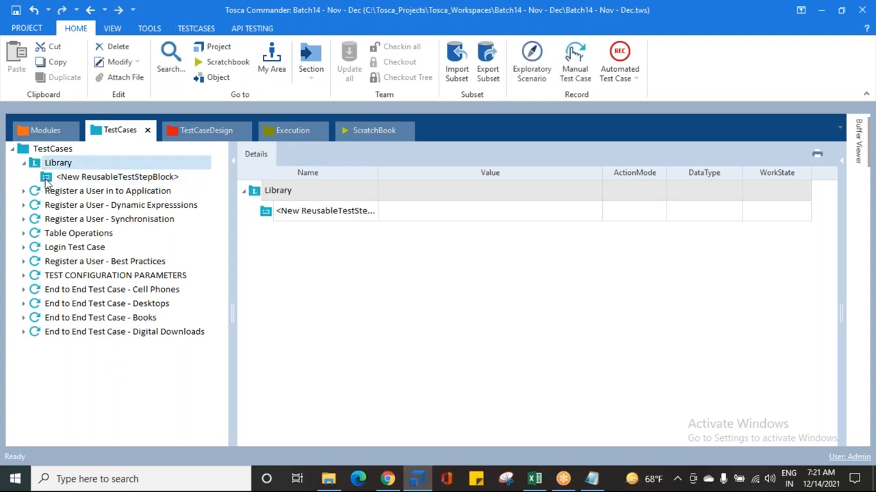
{"action": "left_click", "coordinate": [68, 179]}
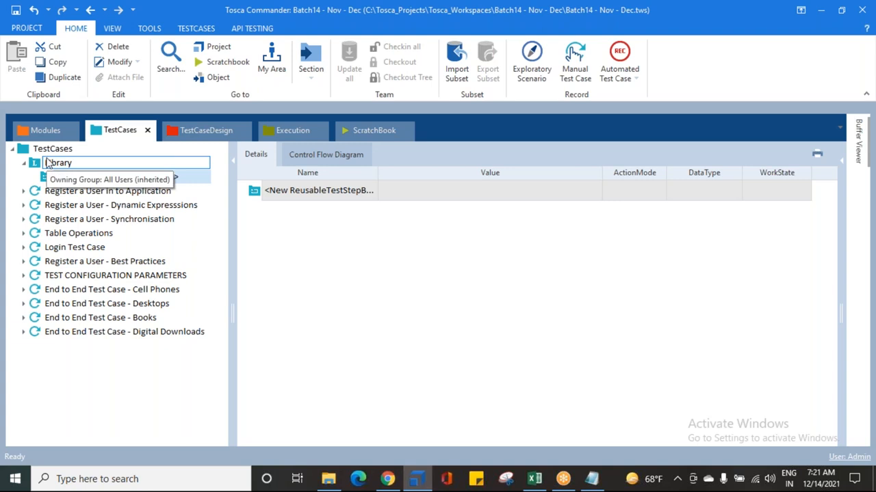
Step: Search the available test steps for "ope" and add OpenUrl to the new reusable test step block
{"action": "right_click", "coordinate": [45, 179]}
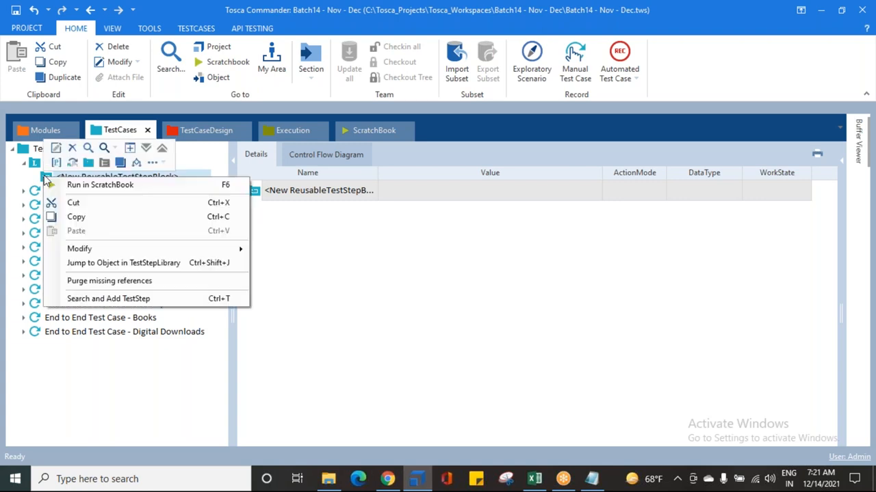
{"action": "left_click", "coordinate": [106, 299]}
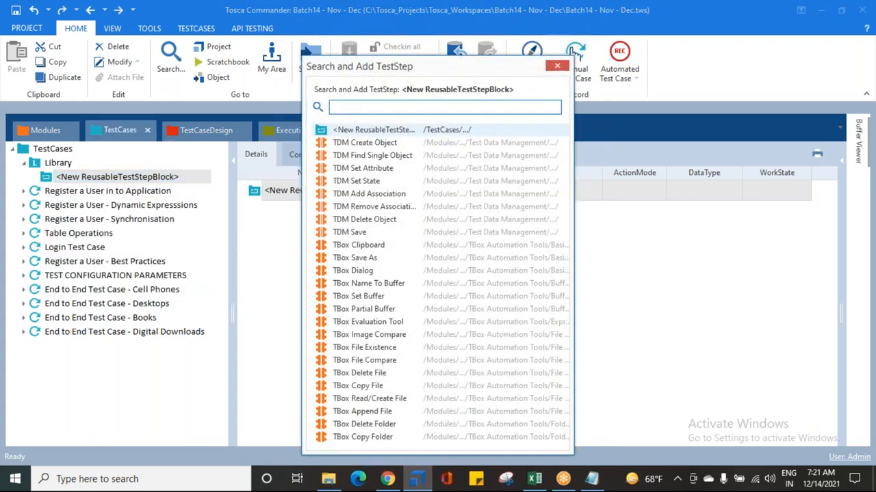
{"action": "type", "text": "oPE"}
{"action": "key", "text": "Return"}
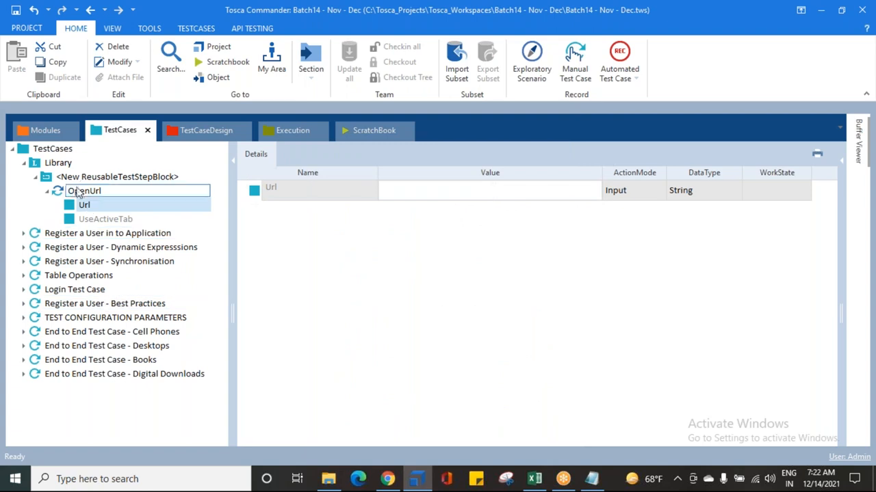
Step: Inspect the Url value of the added OpenUrl step, and delete that step from the reusable test step block
{"action": "double_click", "coordinate": [78, 192]}
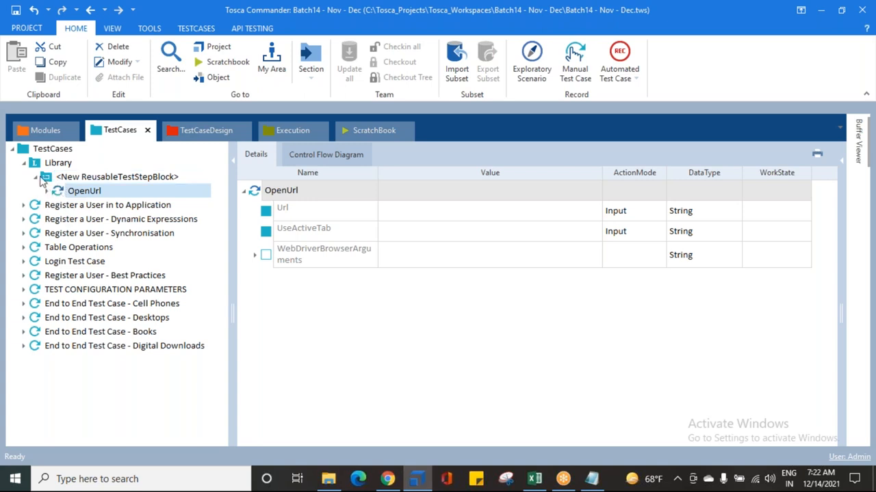
{"action": "left_click", "coordinate": [48, 181]}
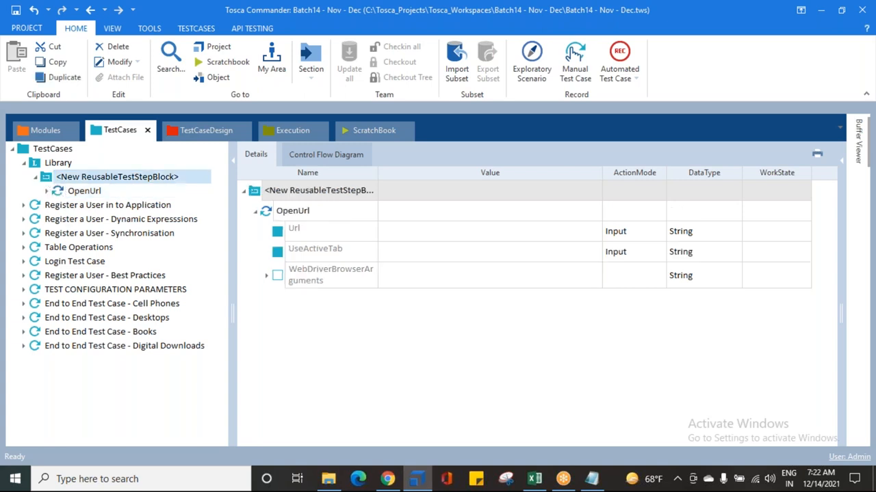
{"action": "left_click", "coordinate": [36, 164]}
{"action": "left_click", "coordinate": [93, 193]}
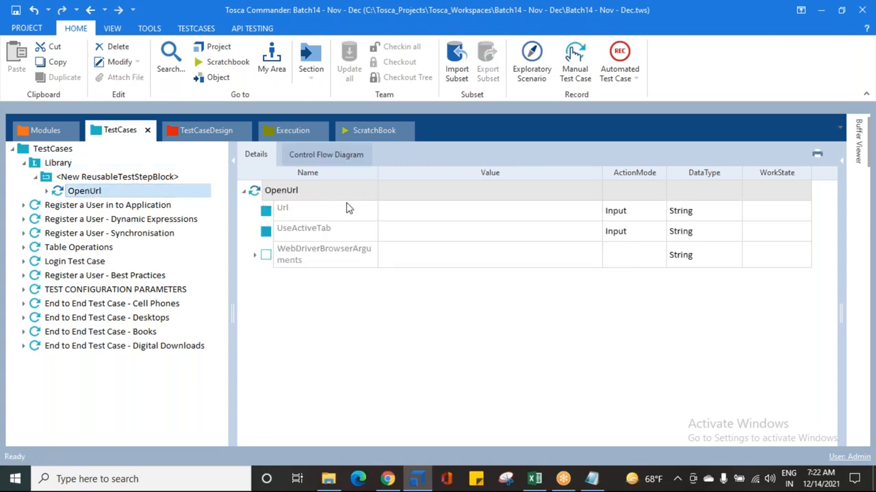
{"action": "left_click", "coordinate": [452, 213]}
{"action": "left_click", "coordinate": [489, 207]}
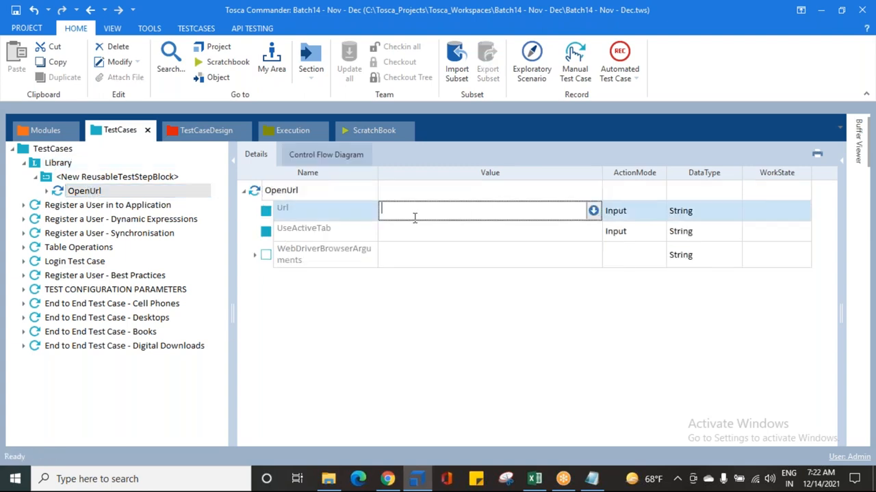
{"action": "left_click", "coordinate": [48, 192]}
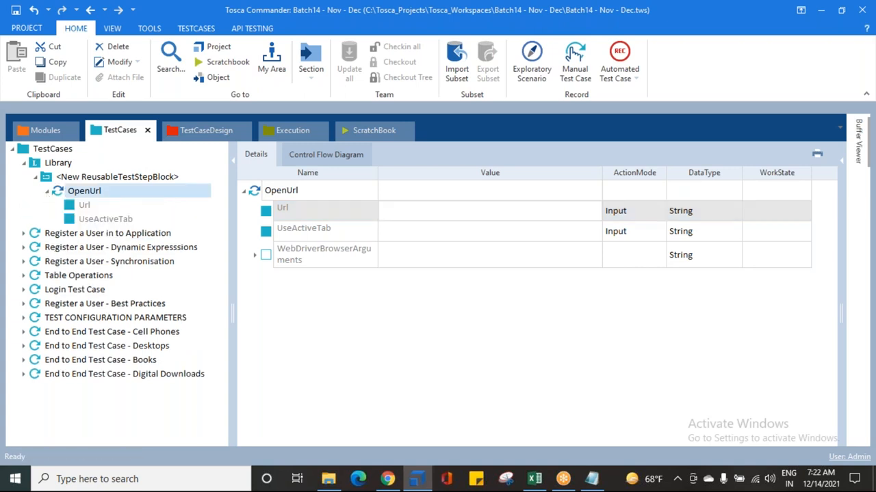
{"action": "key", "text": "Delete"}
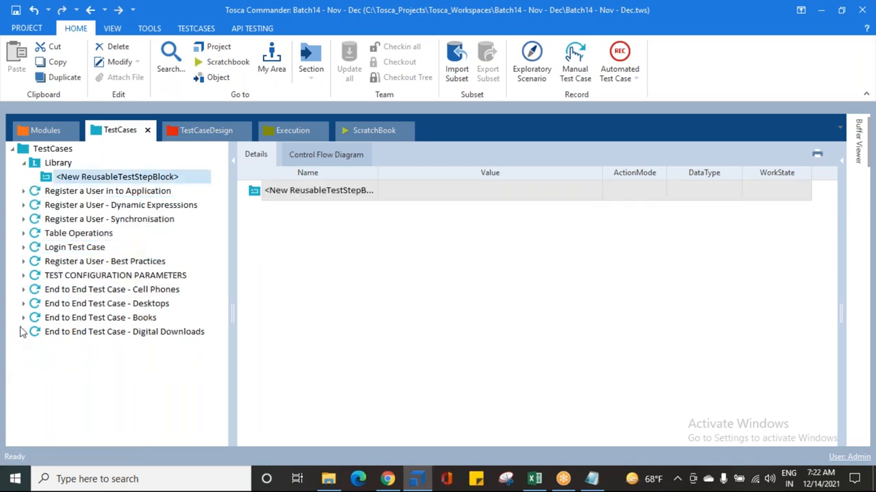
Step: Move the OpenUrl test step from End to End Test Case - Digital Downloads into the reusable test step block
{"action": "left_click", "coordinate": [23, 332]}
{"action": "left_click", "coordinate": [35, 346]}
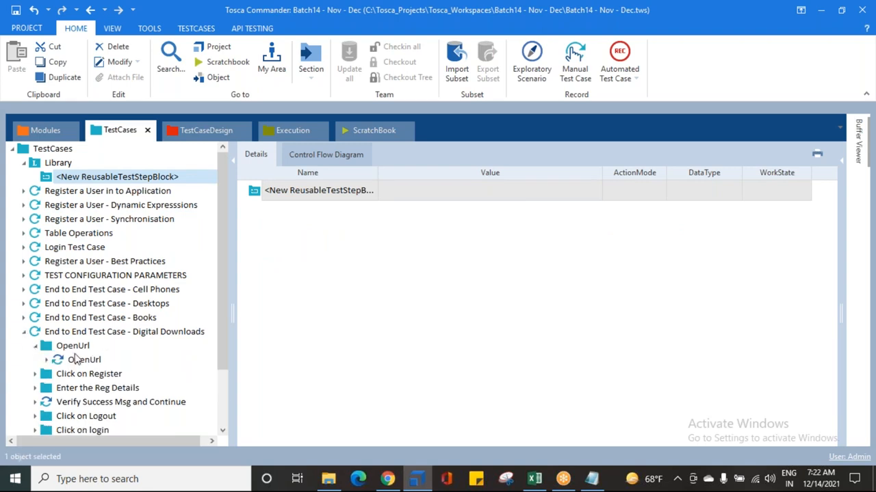
{"action": "left_click", "coordinate": [75, 360]}
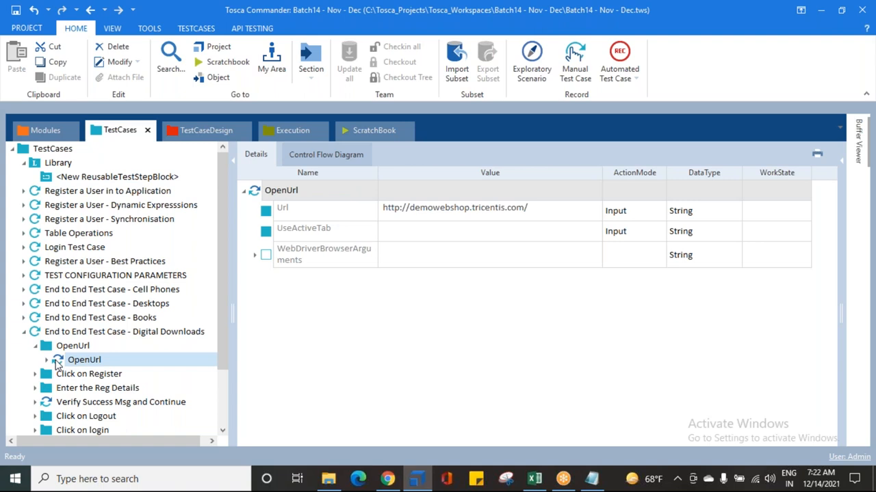
{"action": "left_click_drag", "start_coordinate": [57, 363], "coordinate": [67, 179]}
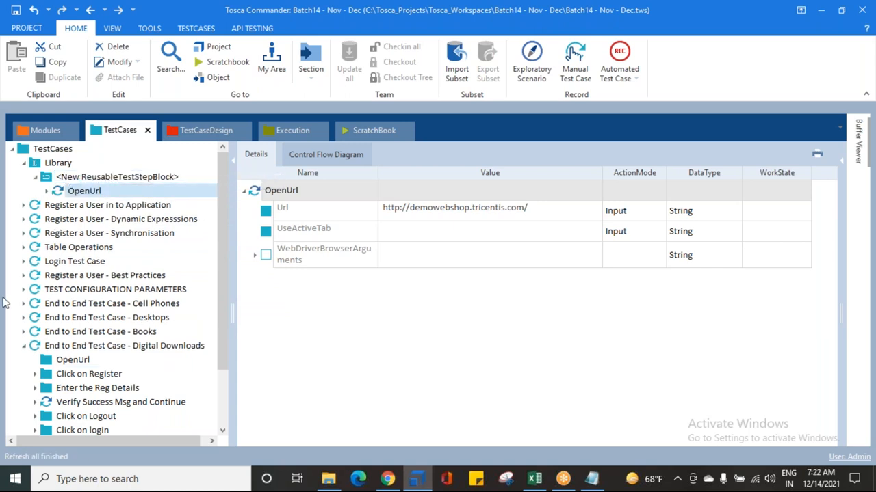
Step: Undo the move of the OpenUrl test step and the creation of the empty reusable test step block
{"action": "left_click", "coordinate": [46, 362]}
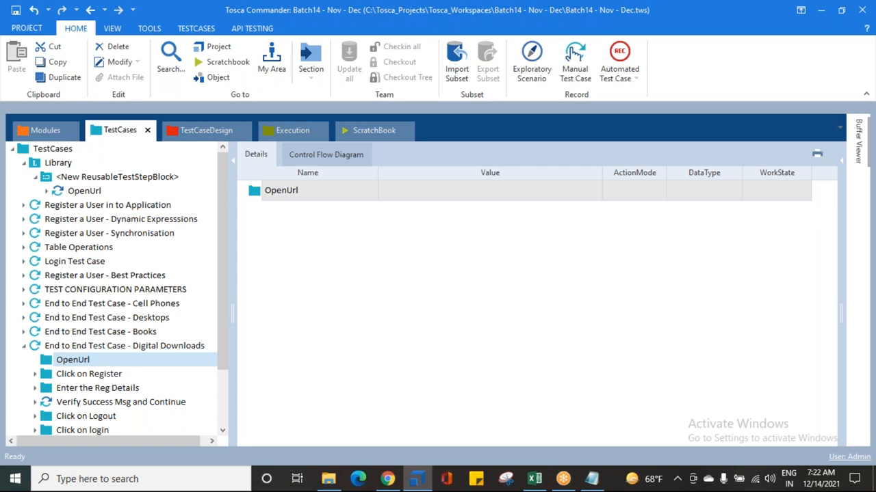
{"action": "key", "text": "ctrl+z"}
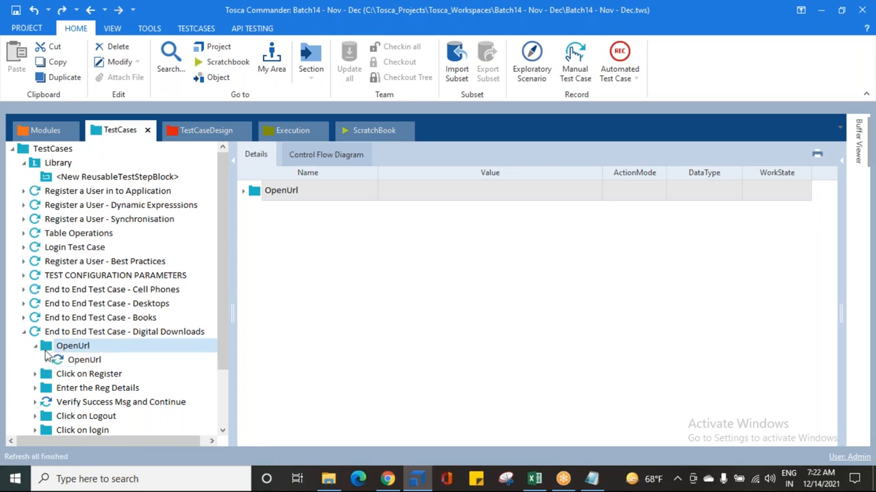
{"action": "left_click", "coordinate": [50, 178]}
{"action": "key", "text": "ctrl+z"}
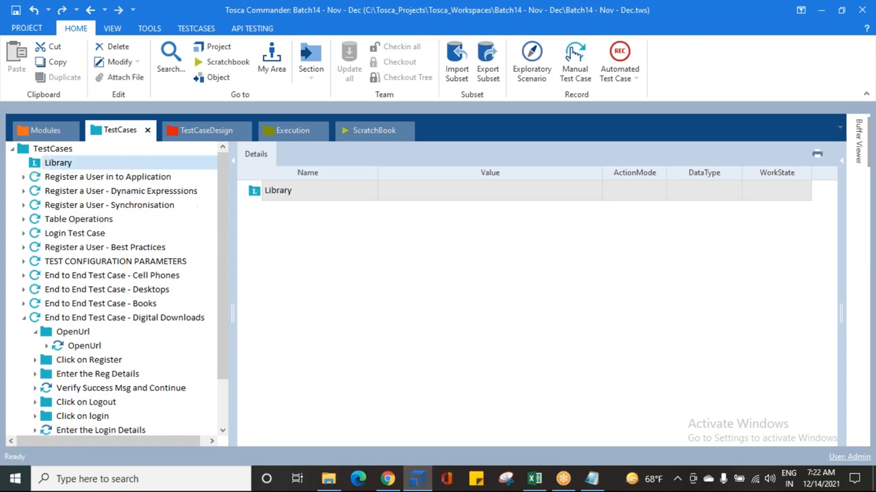
Step: Convert the Digital Downloads OpenUrl test step into a reusable block by dropping it onto Library, and expand the block to check its contents
{"action": "left_click_drag", "start_coordinate": [65, 347], "coordinate": [49, 167]}
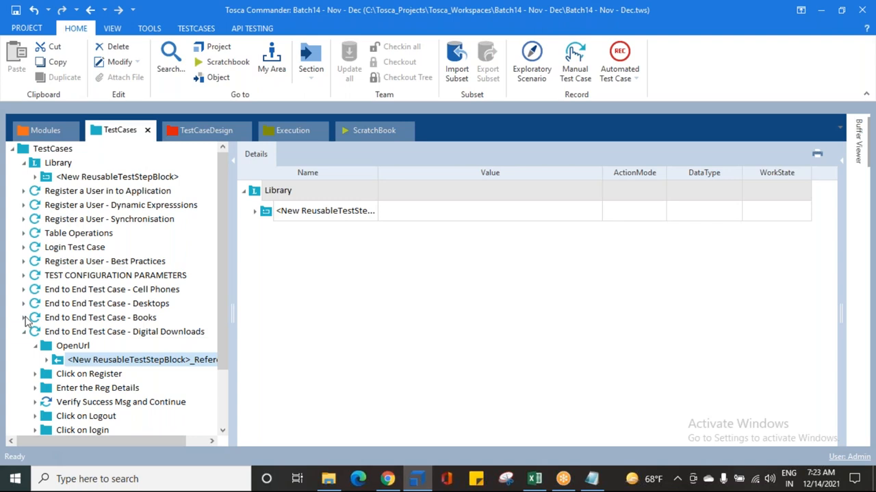
{"action": "left_click", "coordinate": [47, 165]}
{"action": "left_click", "coordinate": [69, 177]}
{"action": "left_click", "coordinate": [87, 177]}
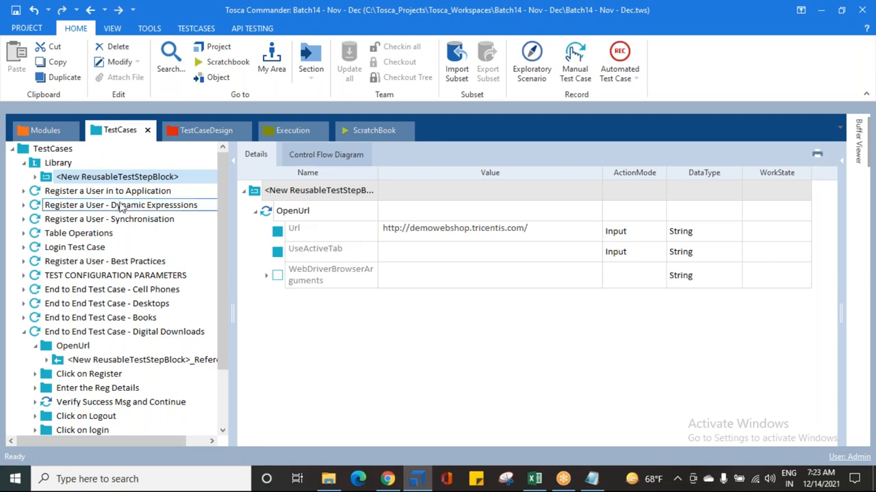
{"action": "left_click", "coordinate": [36, 177]}
{"action": "left_click", "coordinate": [47, 191]}
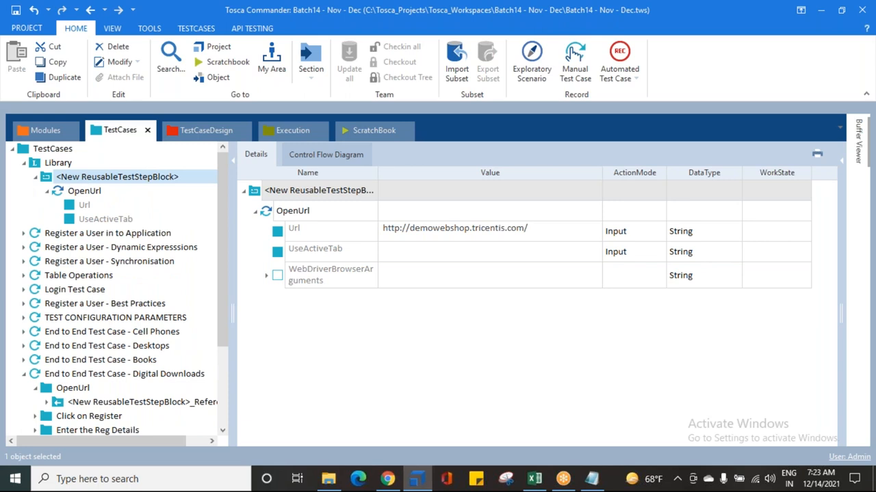
{"action": "left_click", "coordinate": [47, 193]}
{"action": "left_click", "coordinate": [63, 191]}
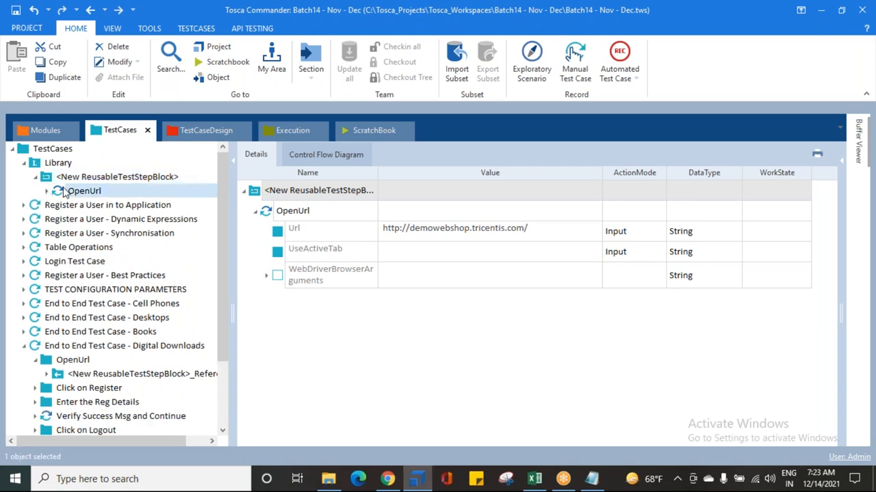
Step: Collapse the reusable block and undo the conversion of the OpenUrl test step
{"action": "left_click", "coordinate": [62, 178]}
{"action": "right_click", "coordinate": [61, 178]}
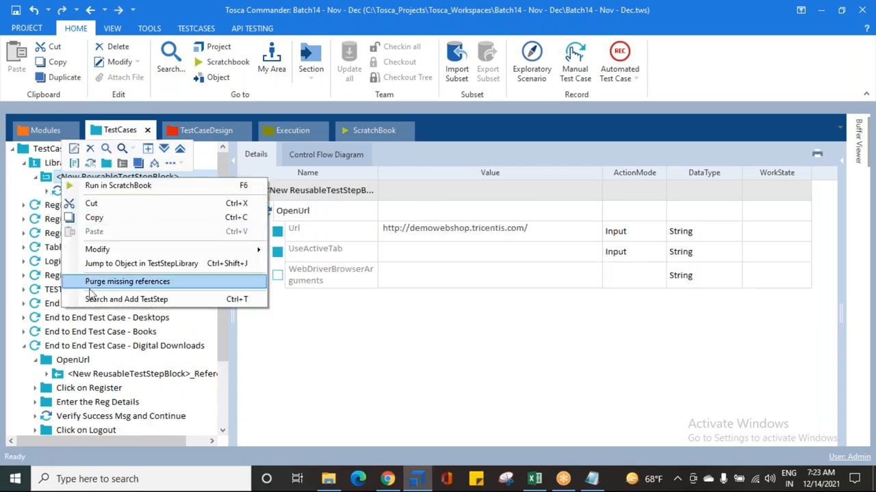
{"action": "left_click", "coordinate": [36, 178]}
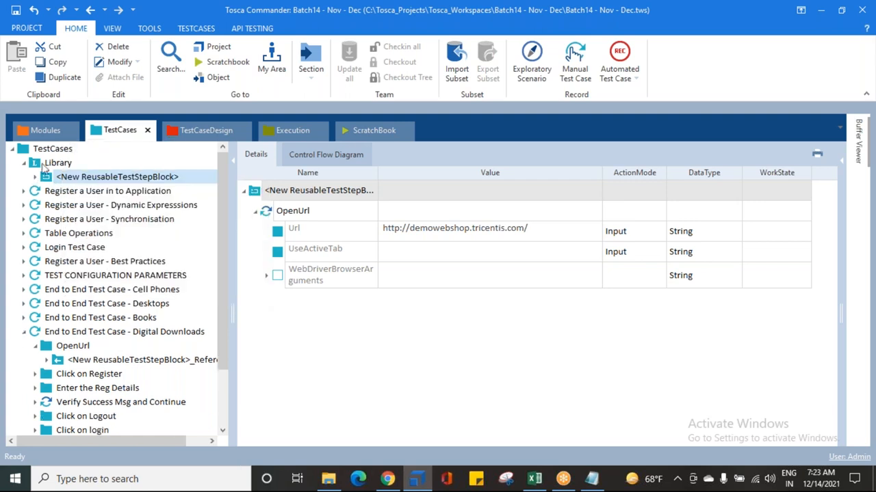
{"action": "left_click", "coordinate": [57, 134]}
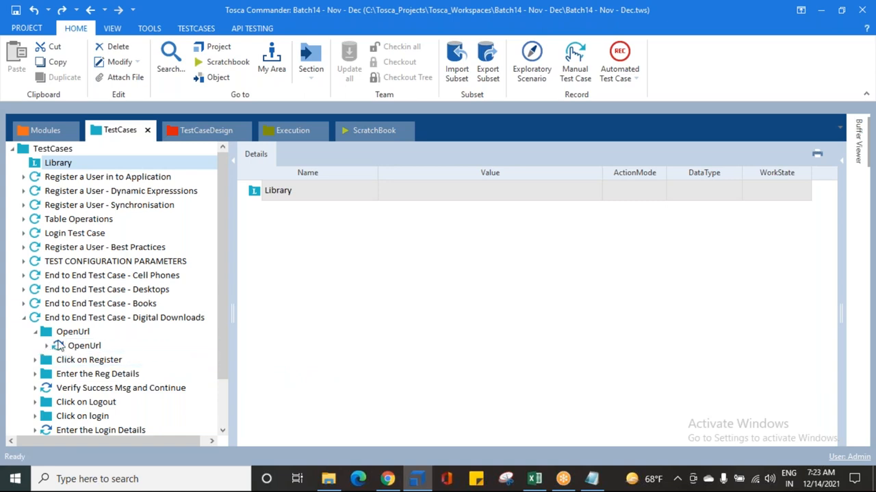
Step: Turn the OpenUrl test step of End to End Test Case - Digital Downloads into a reusable block in Library, and check the block's contents
{"action": "left_click", "coordinate": [61, 347]}
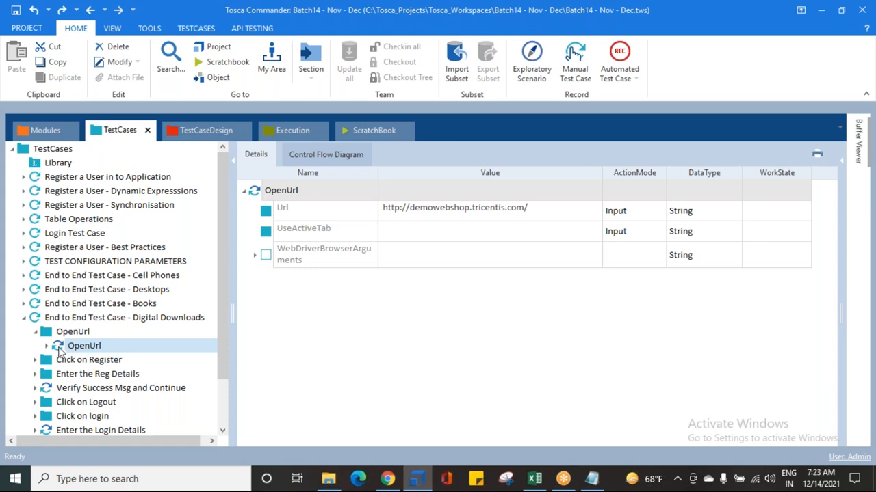
{"action": "left_click_drag", "start_coordinate": [63, 353], "coordinate": [54, 166]}
{"action": "left_click", "coordinate": [81, 178]}
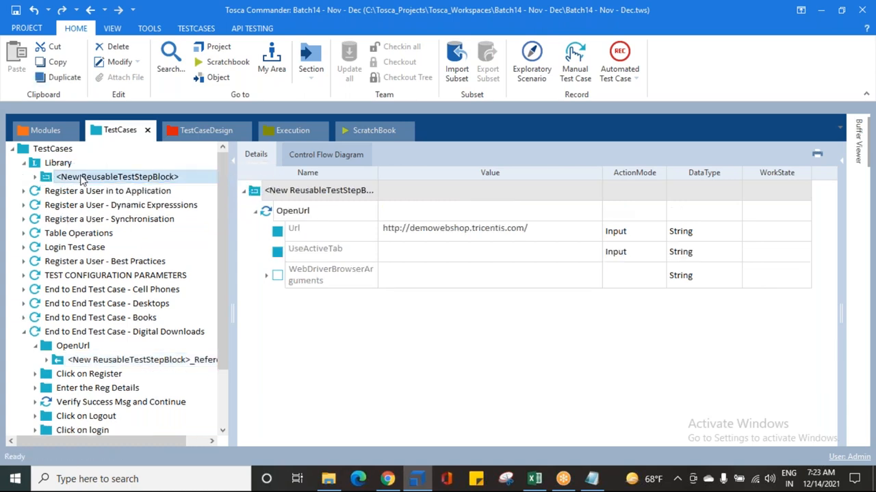
{"action": "left_click", "coordinate": [35, 177]}
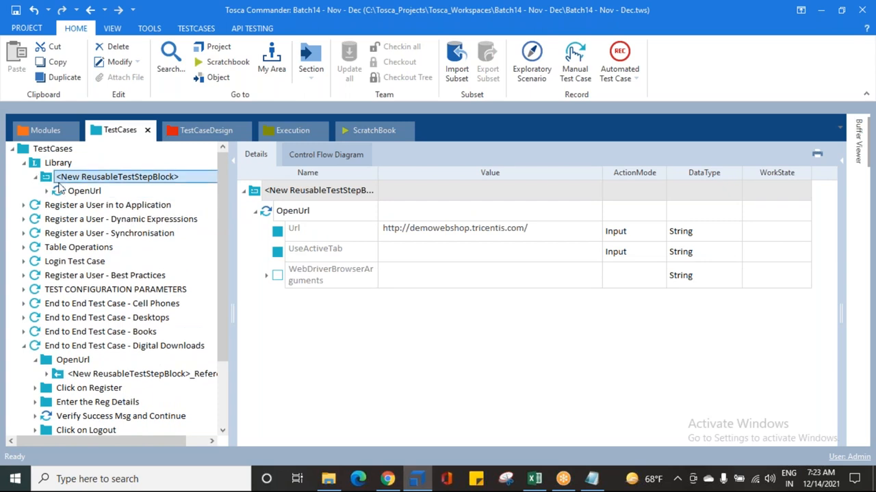
{"action": "left_click", "coordinate": [69, 191]}
{"action": "left_click", "coordinate": [34, 177]}
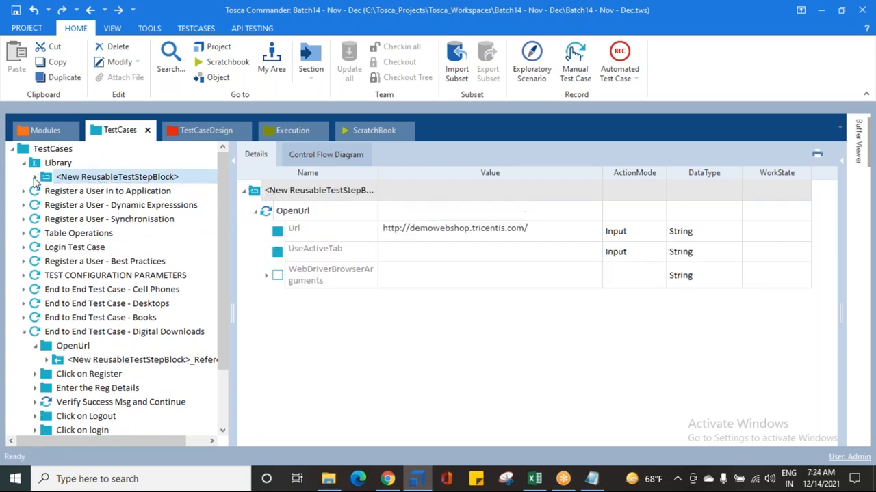
Step: Widen the test case tree and inspect the reusable block reference and its OpenUrl step under End to End Test Case - Digital Downloads
{"action": "left_click", "coordinate": [111, 362]}
{"action": "key", "text": "F2"}
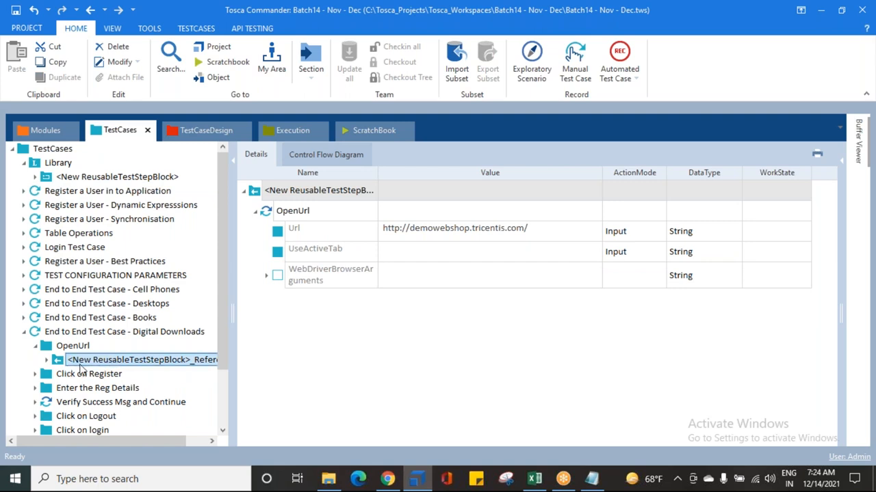
{"action": "left_click_drag", "start_coordinate": [233, 289], "coordinate": [264, 289]}
{"action": "left_click", "coordinate": [47, 360]}
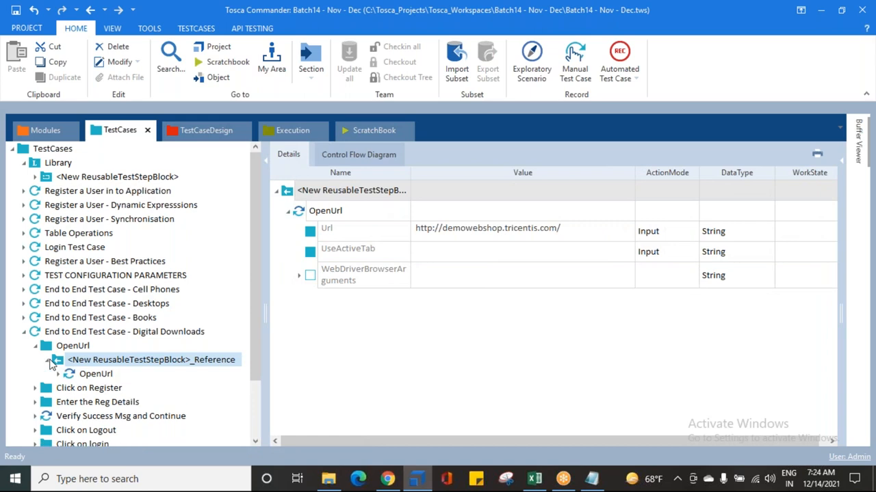
{"action": "left_click", "coordinate": [83, 376]}
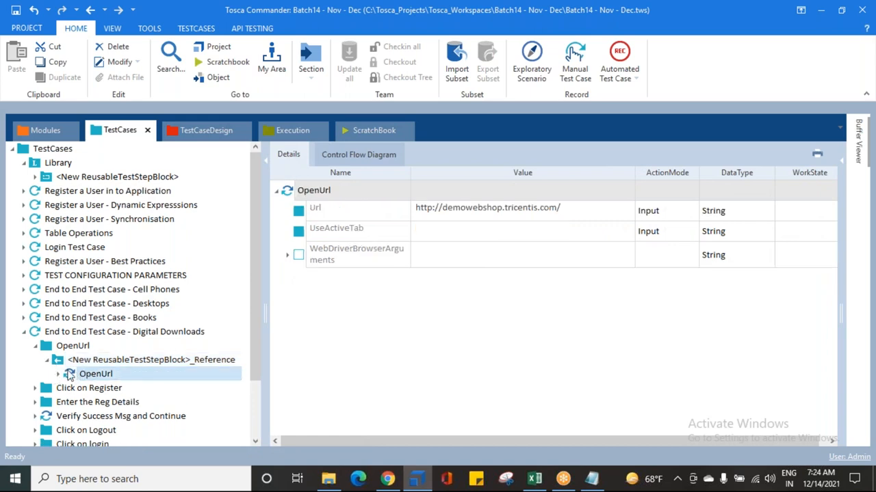
{"action": "double_click", "coordinate": [57, 364]}
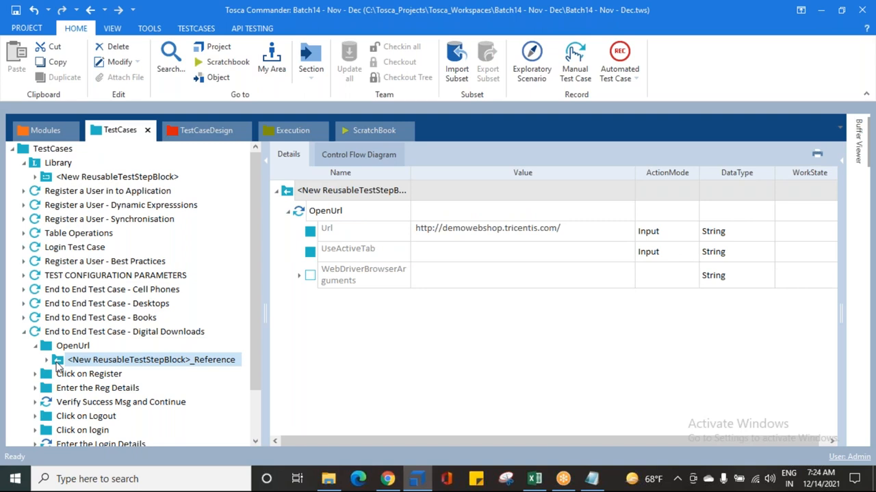
Step: Jump from the block reference in the OpenUrl folder of the Digital Downloads test case to its reusable test step block
{"action": "left_click", "coordinate": [67, 362]}
{"action": "right_click", "coordinate": [60, 363]}
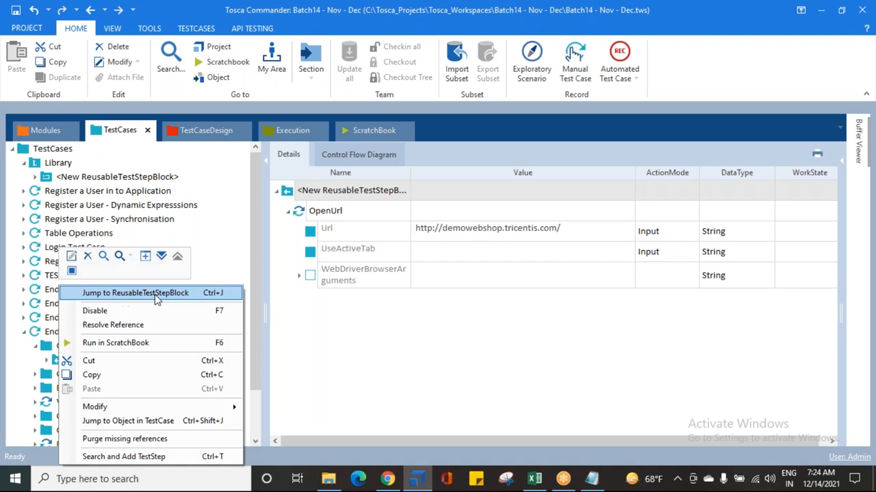
{"action": "left_click", "coordinate": [121, 298]}
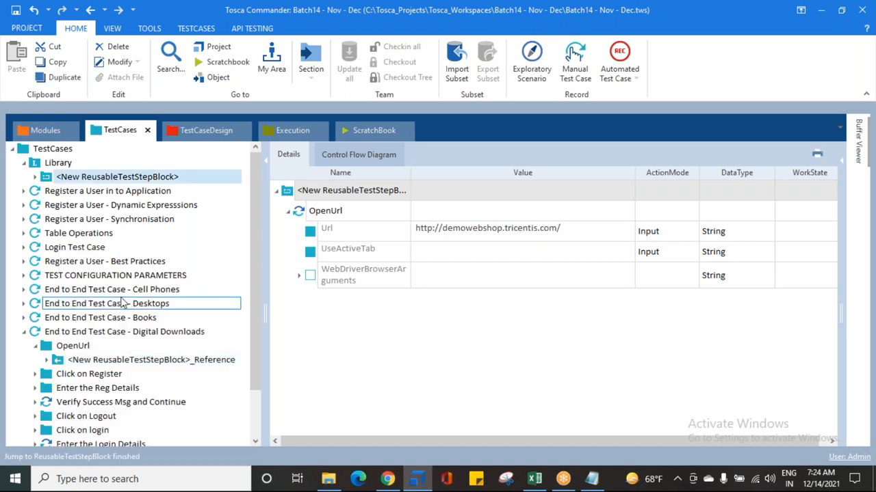
Step: Rename the reusable test step block in Library as Open URL and check it within the library
{"action": "left_click", "coordinate": [82, 176]}
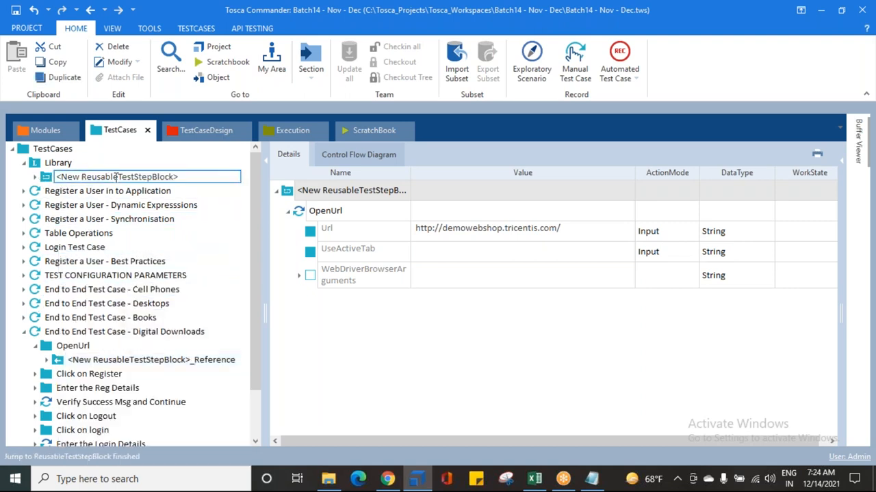
{"action": "key", "text": "ctrl+a"}
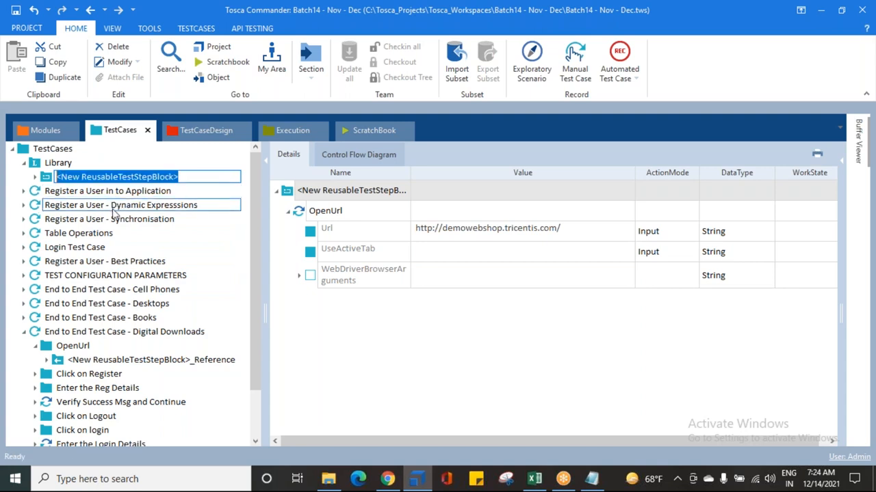
{"action": "type", "text": "oPEN url"}
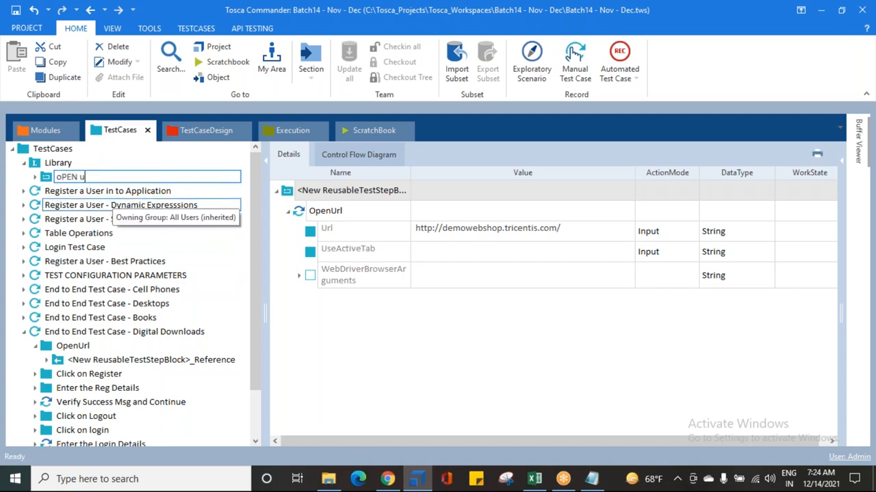
{"action": "key", "text": "BackSpace"}
{"action": "key", "text": "BackSpace"}
{"action": "key", "text": "BackSpace"}
{"action": "type", "text": "pen URL"}
{"action": "key", "text": "Return"}
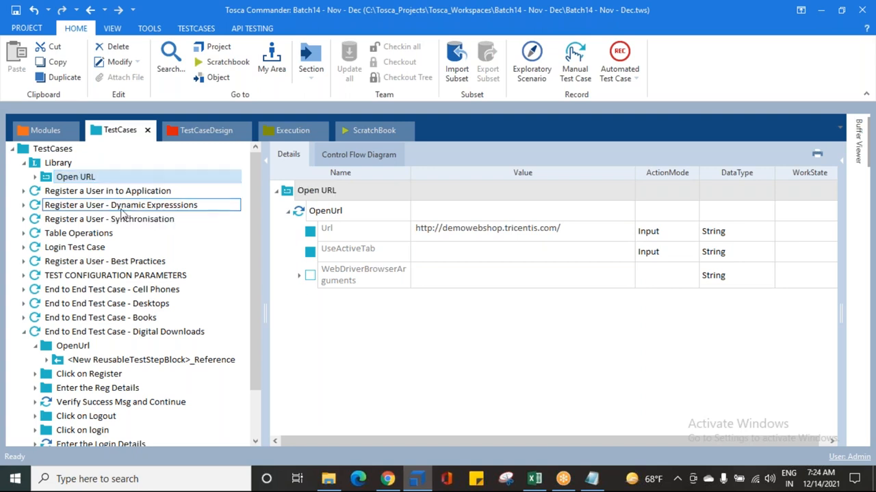
{"action": "left_click", "coordinate": [42, 166]}
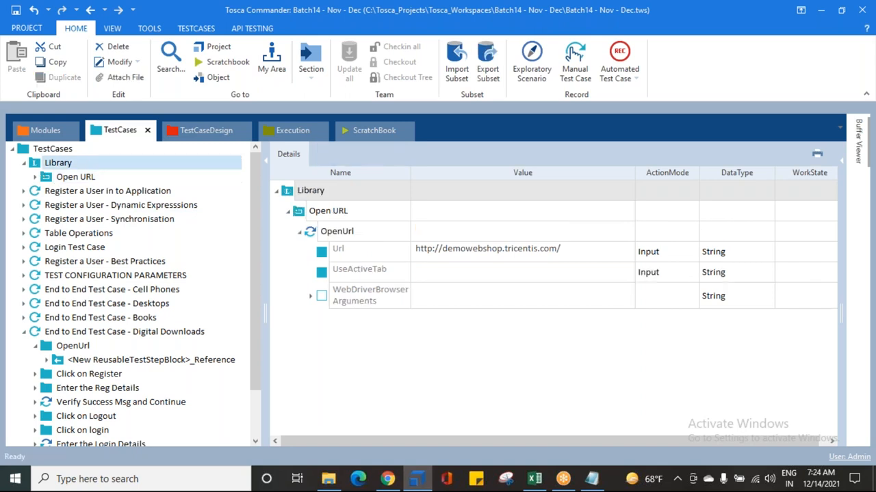
{"action": "left_click", "coordinate": [45, 176]}
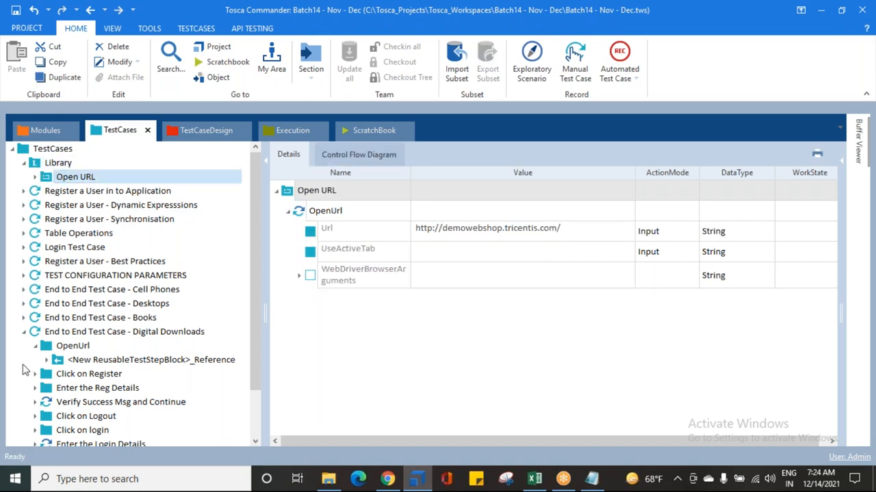
Step: Collapse the OpenUrl folder and view the Click on Register test step of End to End Test Case - Digital Downloads
{"action": "left_click", "coordinate": [34, 345]}
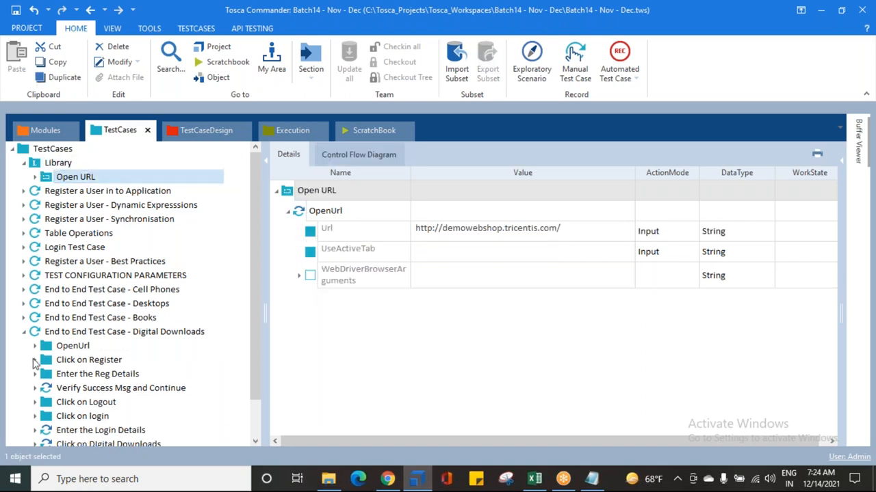
{"action": "left_click", "coordinate": [35, 359]}
{"action": "scroll", "coordinate": [35, 364], "scroll_direction": "down", "scroll_amount": 2}
{"action": "left_click", "coordinate": [89, 319]}
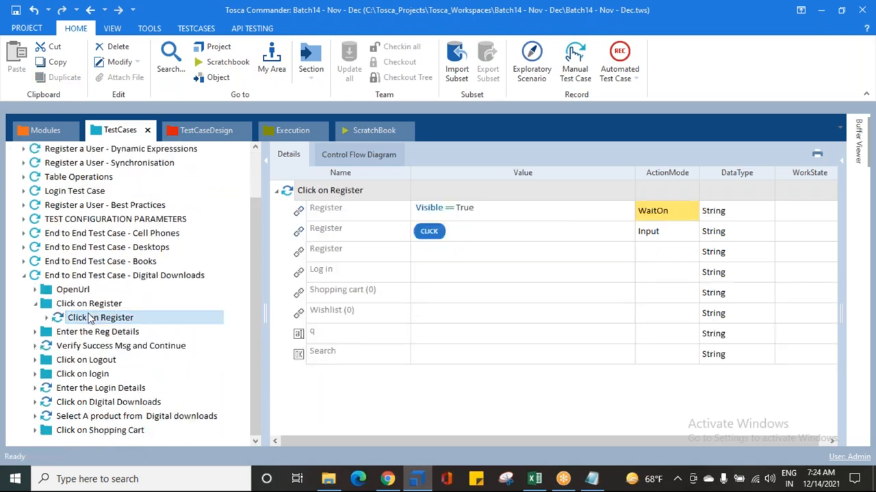
{"action": "left_click_drag", "start_coordinate": [89, 322], "coordinate": [73, 373]}
{"action": "scroll", "coordinate": [72, 368], "scroll_direction": "up", "scroll_amount": 2}
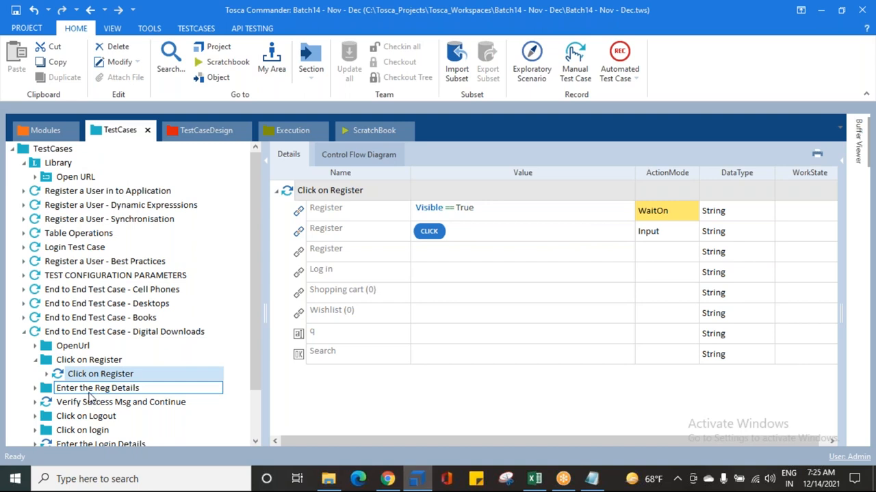
Step: Look through the other test cases, from Register a User in to Application to TEST CONFIGURATION PARAMETERS, for their test steps
{"action": "left_click", "coordinate": [88, 195]}
{"action": "left_click", "coordinate": [86, 207]}
{"action": "left_click", "coordinate": [86, 220]}
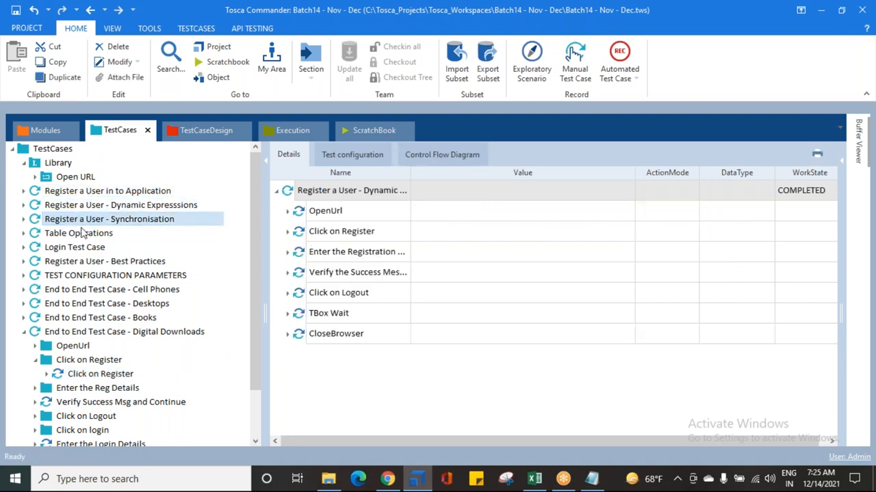
{"action": "left_click", "coordinate": [82, 249]}
{"action": "left_click", "coordinate": [80, 262]}
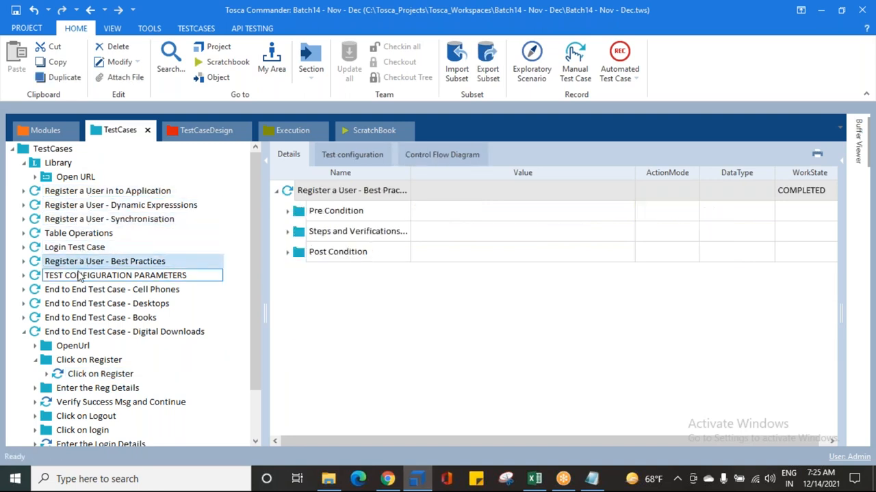
{"action": "left_click", "coordinate": [78, 275]}
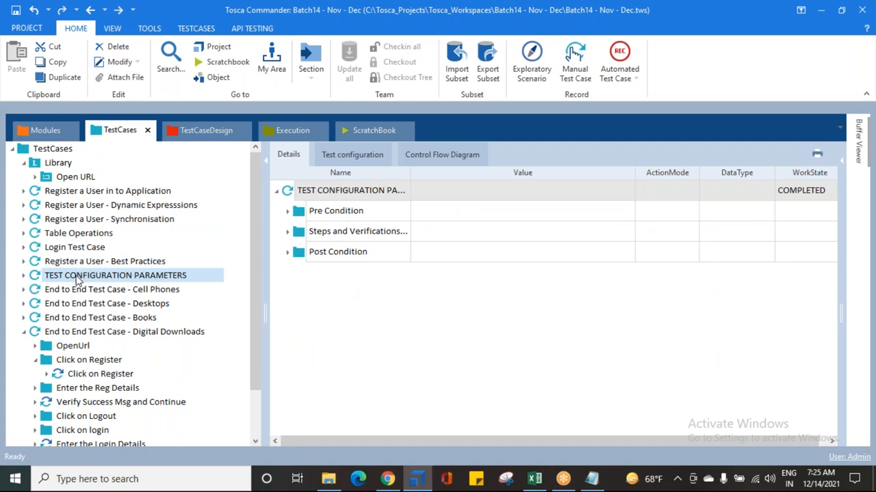
Step: Turn the Digital Downloads Click on Register test step into a reusable block in Library and name the block Click on Register
{"action": "left_click", "coordinate": [78, 373]}
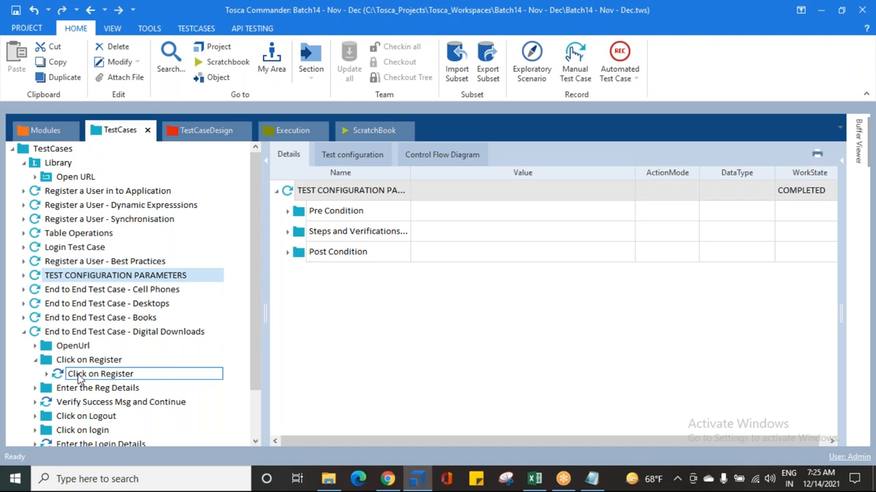
{"action": "left_click_drag", "start_coordinate": [60, 376], "coordinate": [52, 166]}
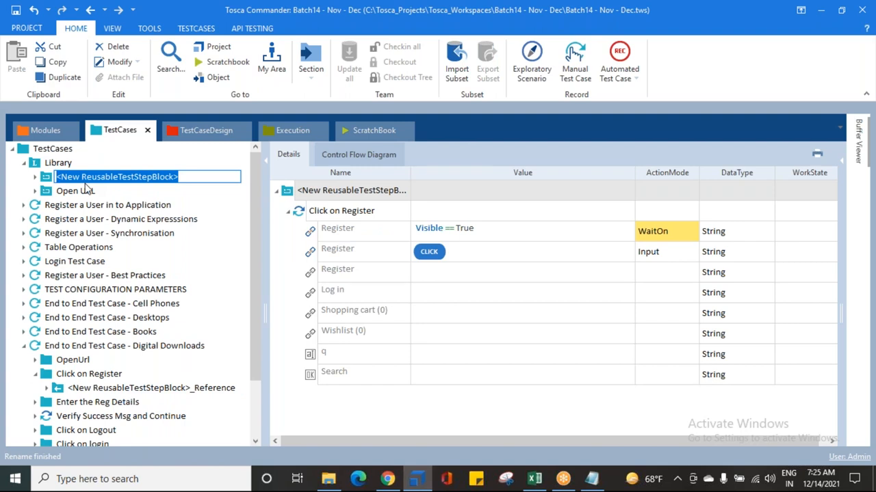
{"action": "type", "text": "Click o"}
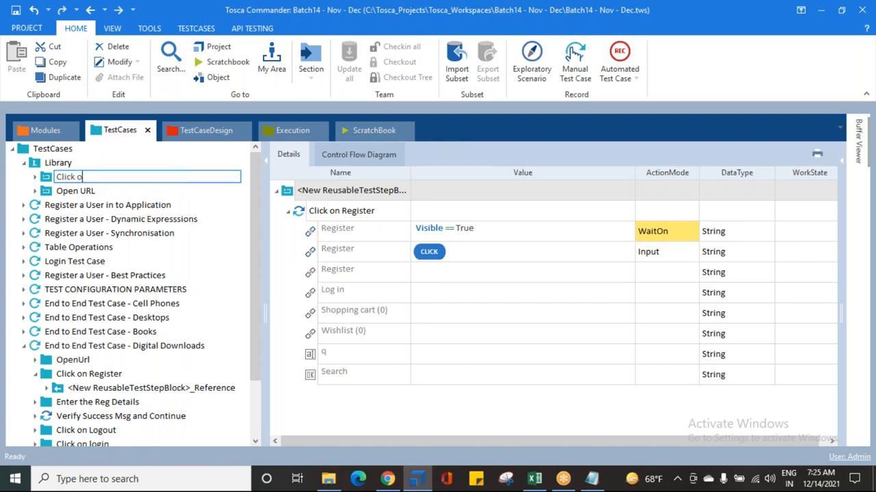
{"action": "type", "text": "n Register"}
{"action": "key", "text": "Return"}
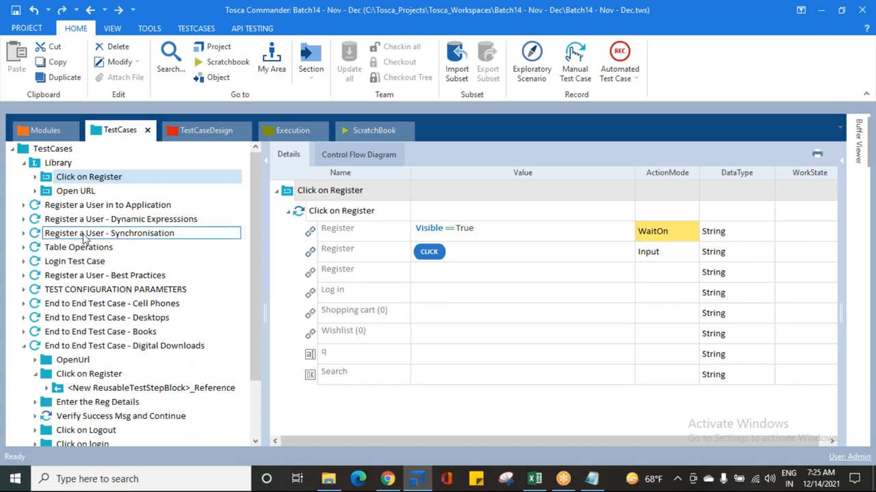
Step: Collapse the Click on Register folder and convert the Click on Logout test step of Digital Downloads into a reusable block in Library
{"action": "left_click", "coordinate": [36, 375]}
{"action": "scroll", "coordinate": [37, 373], "scroll_direction": "down", "scroll_amount": 2}
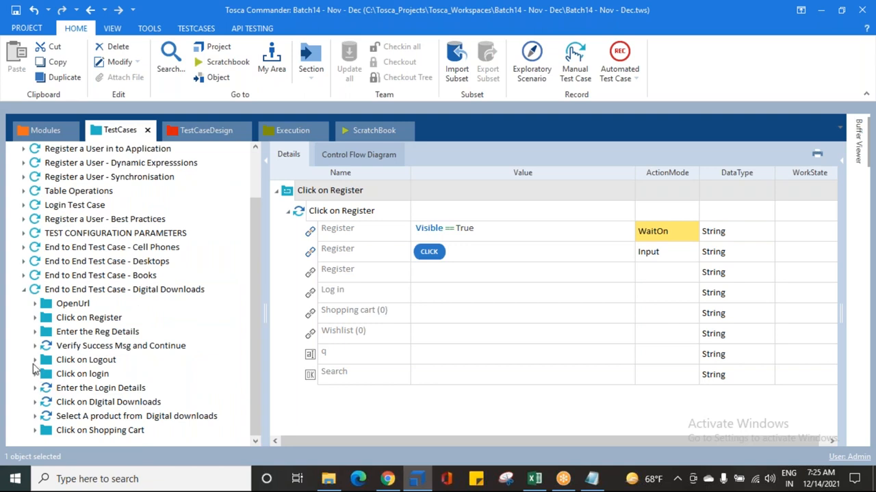
{"action": "left_click", "coordinate": [35, 360]}
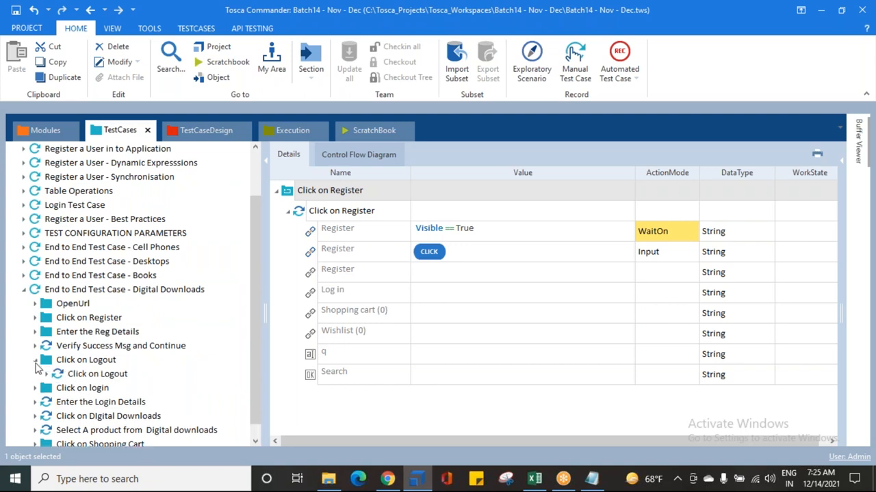
{"action": "left_click", "coordinate": [68, 375]}
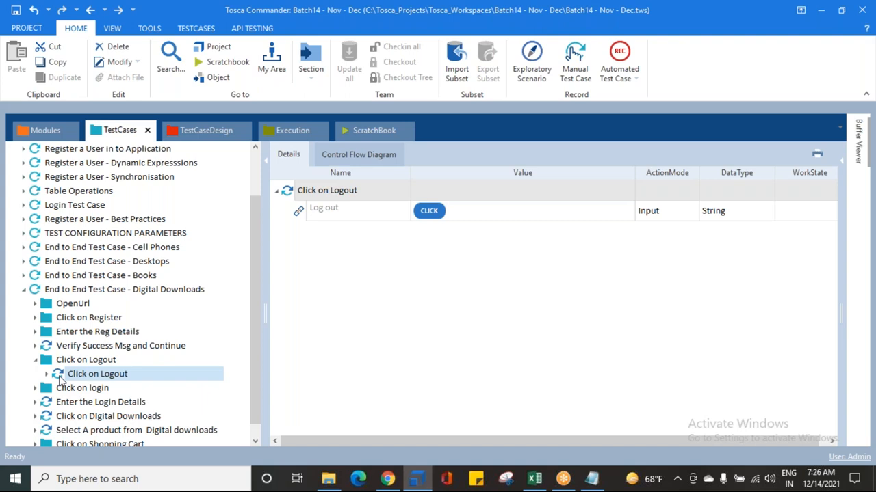
{"action": "left_click_drag", "start_coordinate": [60, 380], "coordinate": [62, 166]}
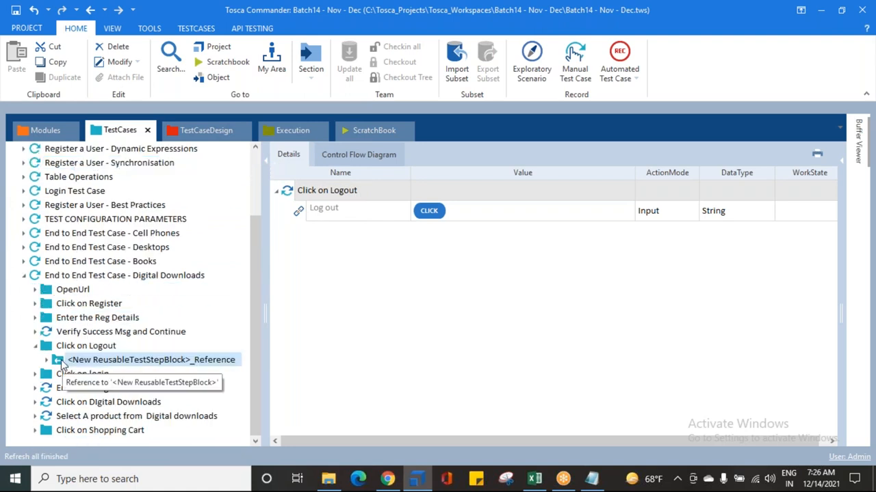
Step: Inspect the block reference in the Click on Logout folder and jump from it to its reusable test step block
{"action": "left_click", "coordinate": [90, 362]}
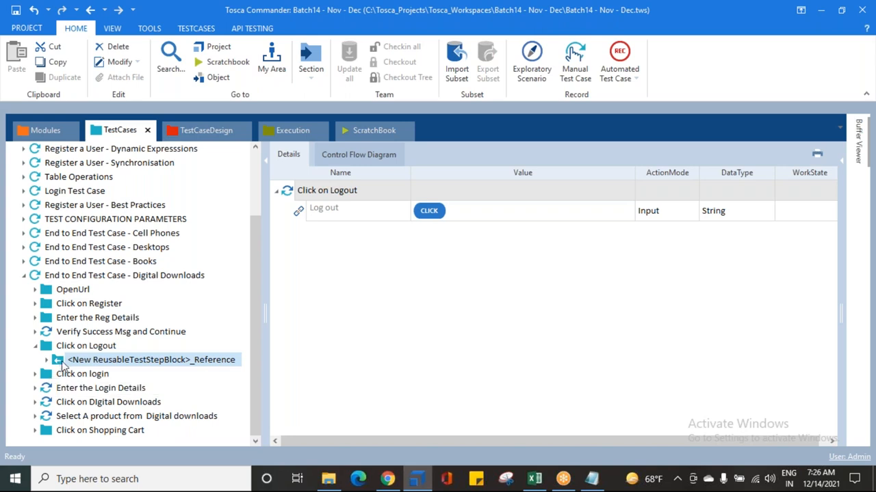
{"action": "left_click", "coordinate": [199, 362]}
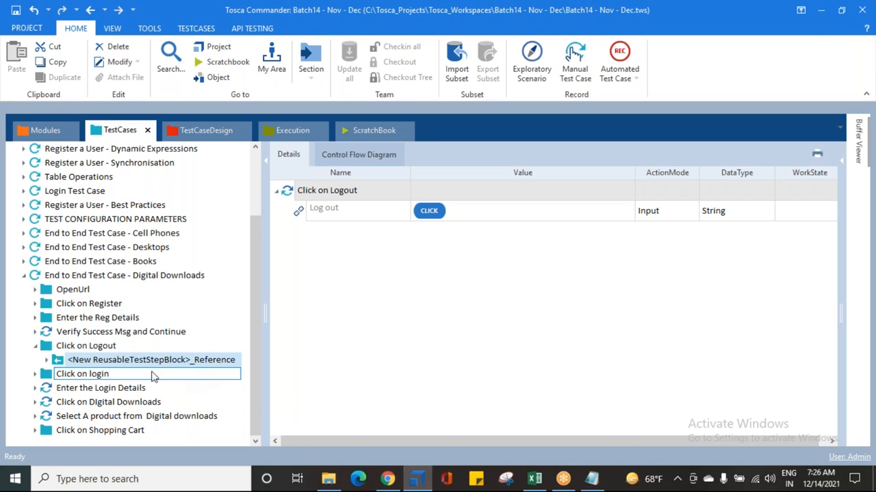
{"action": "left_click", "coordinate": [106, 364]}
{"action": "scroll", "coordinate": [76, 364], "scroll_direction": "up", "scroll_amount": 2}
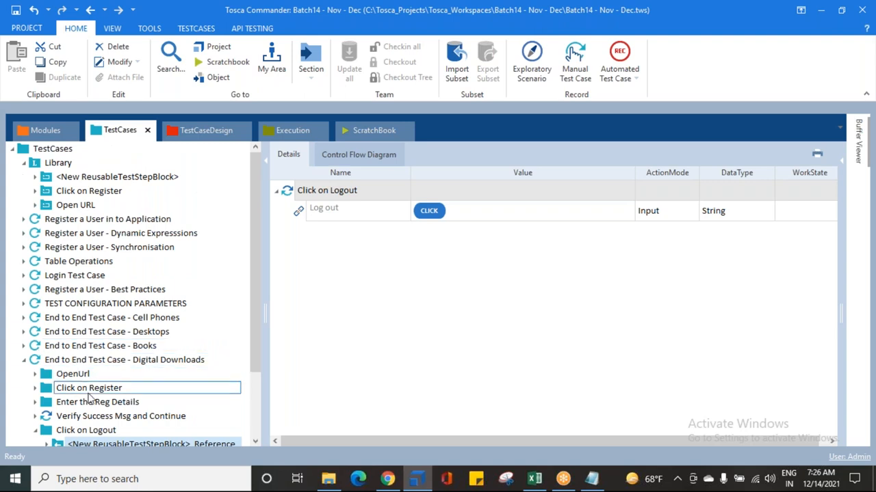
{"action": "scroll", "coordinate": [90, 398], "scroll_direction": "down", "scroll_amount": 2}
{"action": "right_click", "coordinate": [83, 361]}
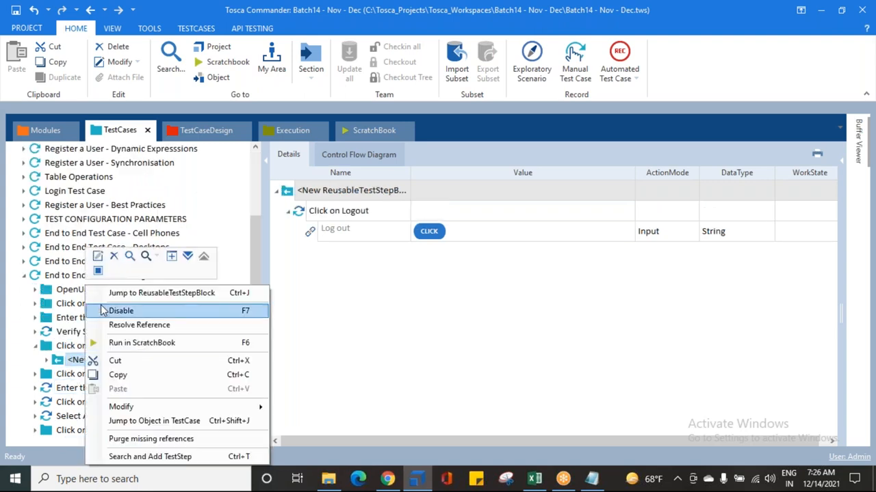
{"action": "left_click", "coordinate": [125, 294]}
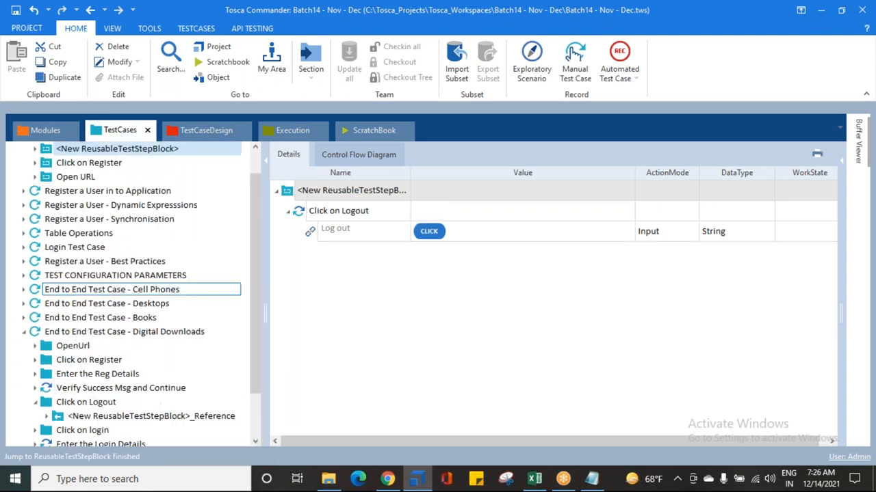
Step: Rename the new reusable test step block in Library as Click on Logout
{"action": "left_click", "coordinate": [89, 148]}
{"action": "type", "text": "Click on L"}
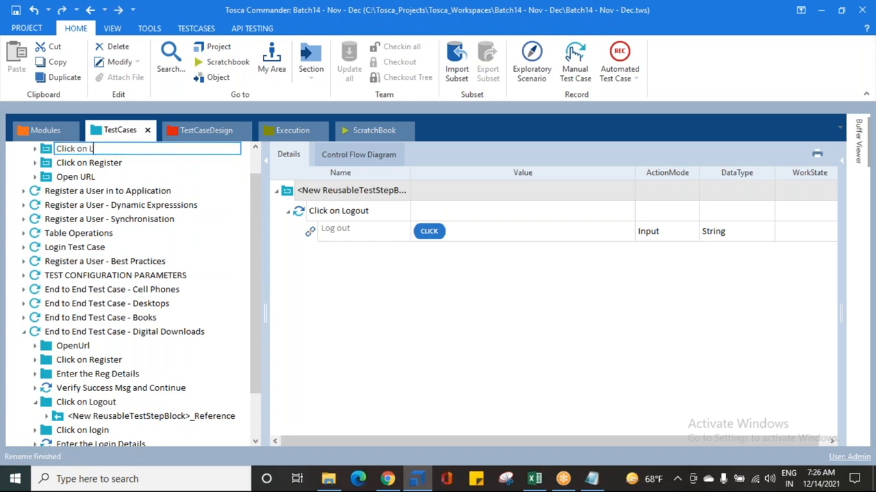
{"action": "type", "text": "ogout"}
{"action": "key", "text": "Return"}
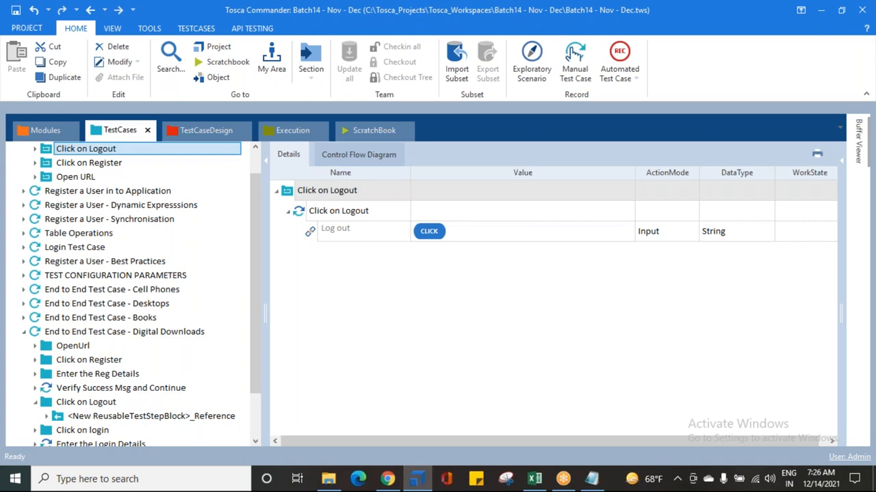
Step: Jump from the Click on Logout folder's reference to its renamed reusable block, and expand the reference to check its contents
{"action": "left_click", "coordinate": [126, 416]}
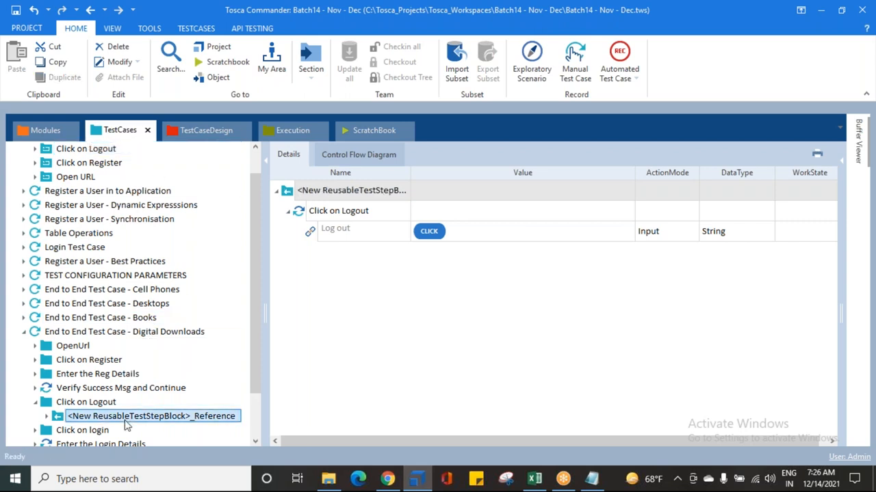
{"action": "right_click", "coordinate": [126, 416]}
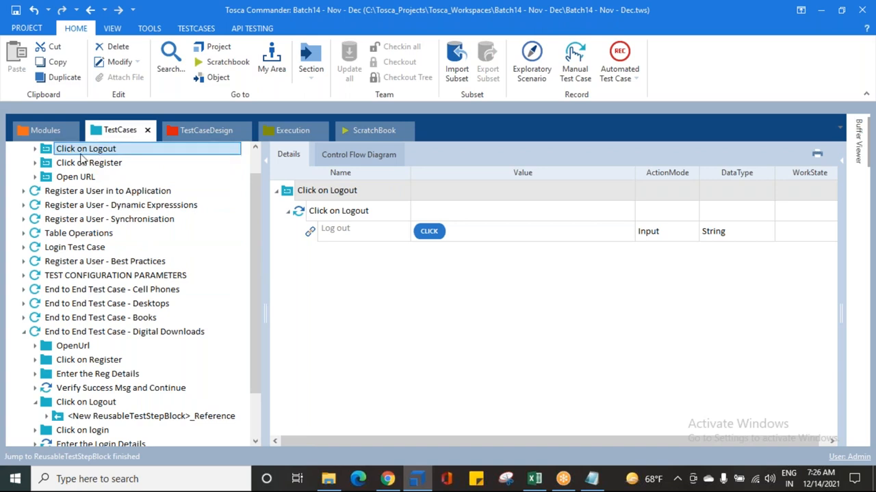
{"action": "scroll", "coordinate": [59, 355], "scroll_direction": "down", "scroll_amount": 2}
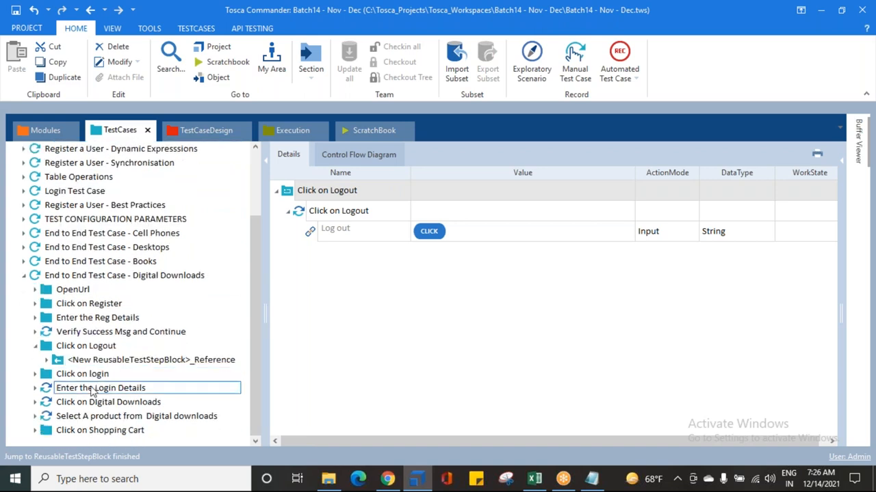
{"action": "left_click", "coordinate": [47, 360]}
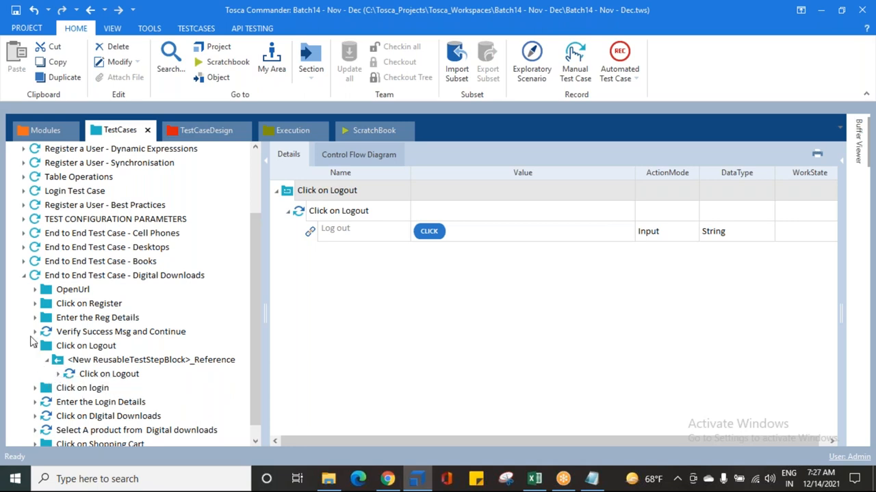
Step: Collapse the Click on Logout folder and the End to End Test Case - Digital Downloads test case
{"action": "left_click", "coordinate": [35, 347]}
{"action": "scroll", "coordinate": [72, 385], "scroll_direction": "up", "scroll_amount": 2}
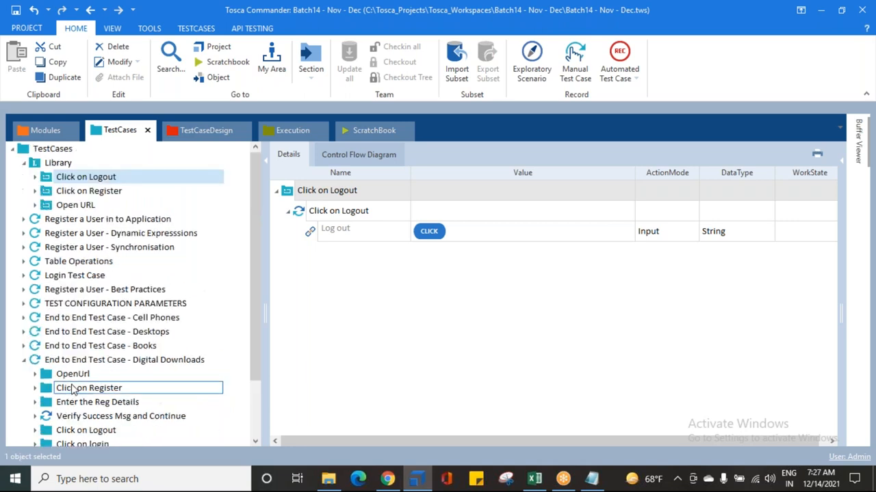
{"action": "left_click", "coordinate": [24, 361]}
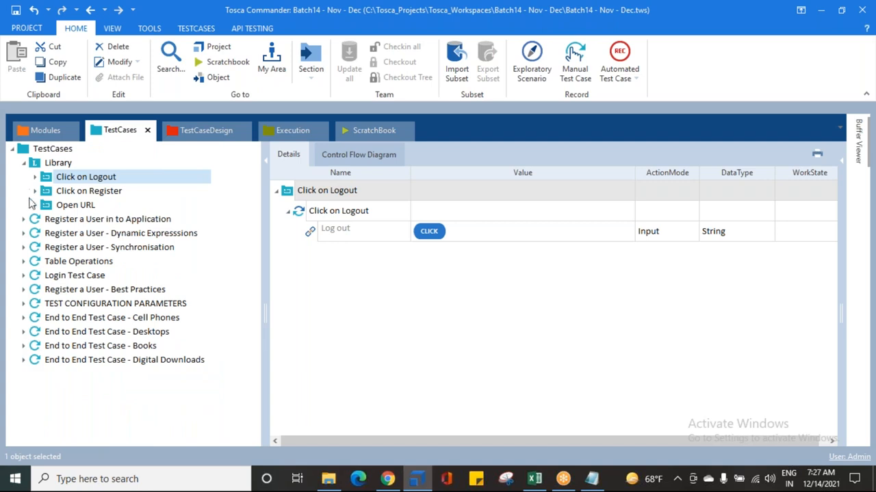
Step: Save the workspace and create a test case named End to End Test Case - Jewelry directly under the TestCases folder
{"action": "left_click", "coordinate": [15, 10]}
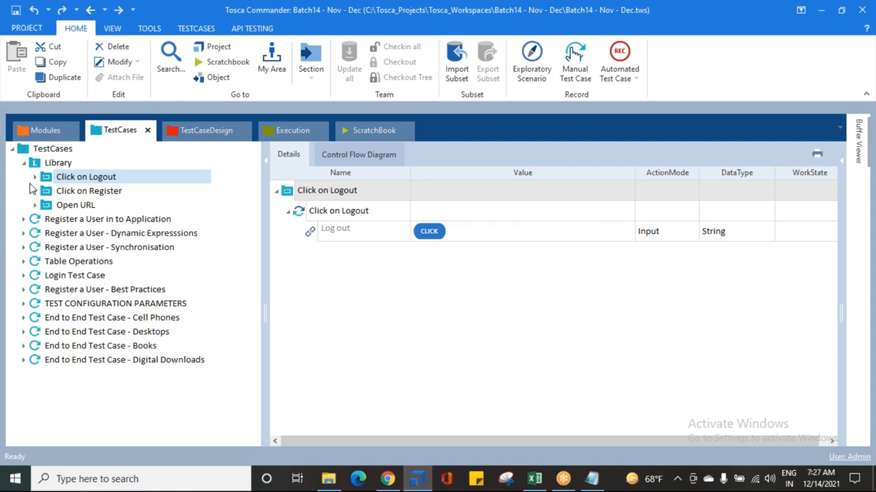
{"action": "left_click", "coordinate": [25, 150]}
{"action": "right_click", "coordinate": [23, 149]}
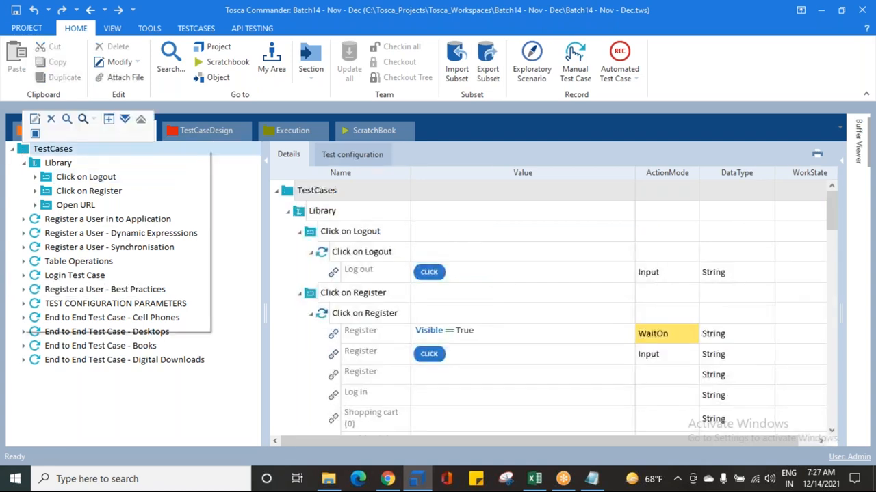
{"action": "left_click", "coordinate": [85, 135]}
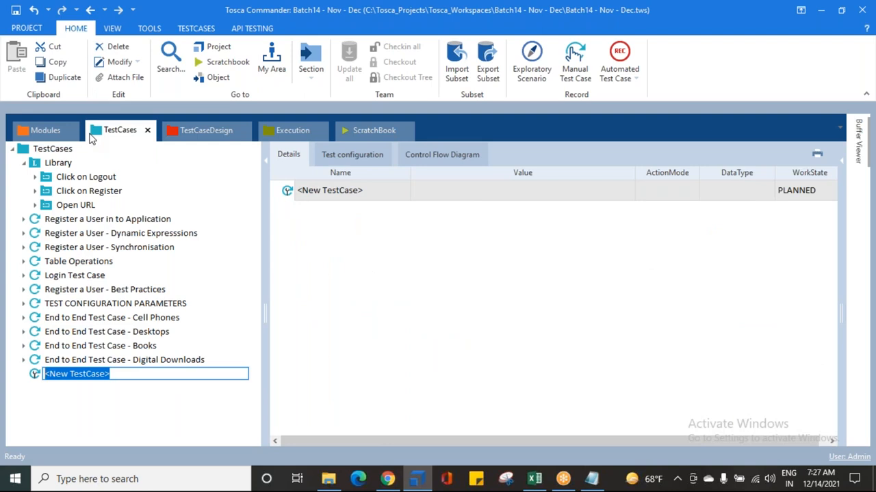
{"action": "type", "text": "End to "}
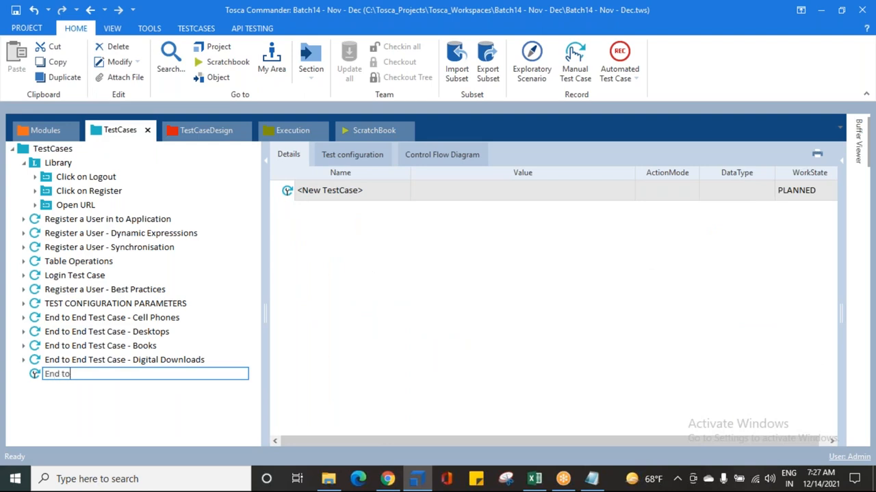
{"action": "type", "text": "End Test Case - Jewelry"}
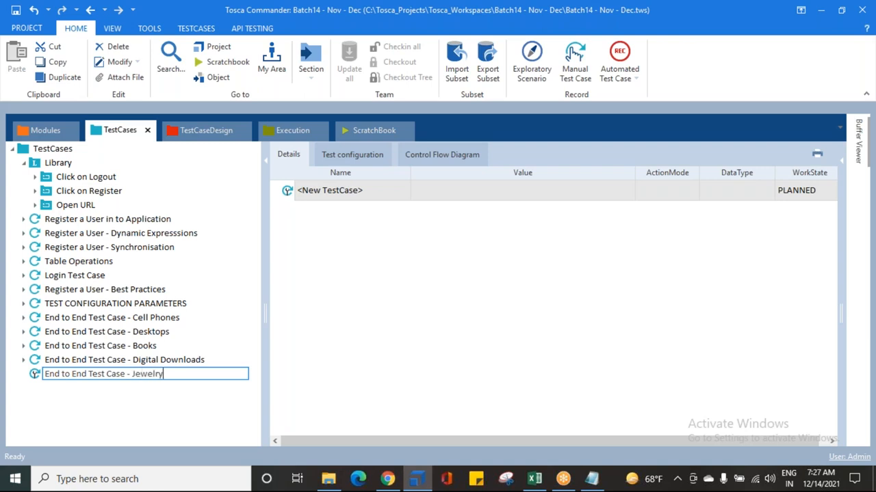
{"action": "key", "text": "Return"}
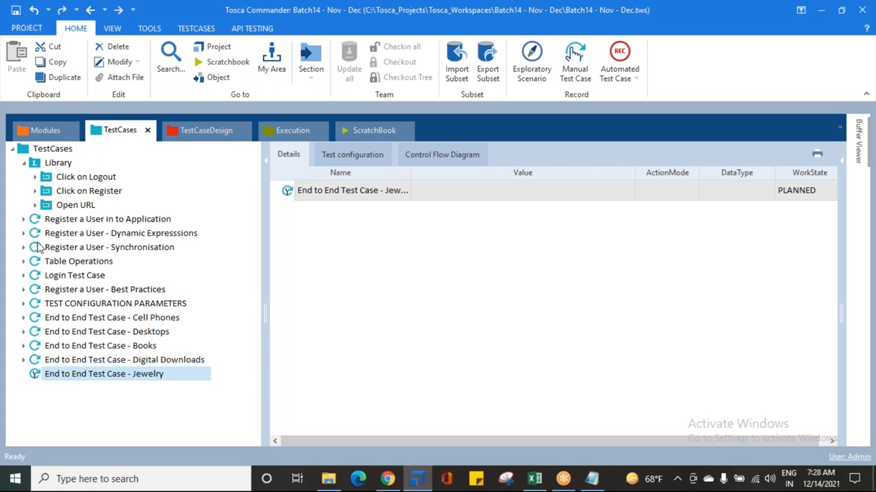
Step: Add references to the Library blocks Open URL, Click on Register and Click on Logout, in that order, to the Jewelry test case
{"action": "left_click", "coordinate": [24, 163]}
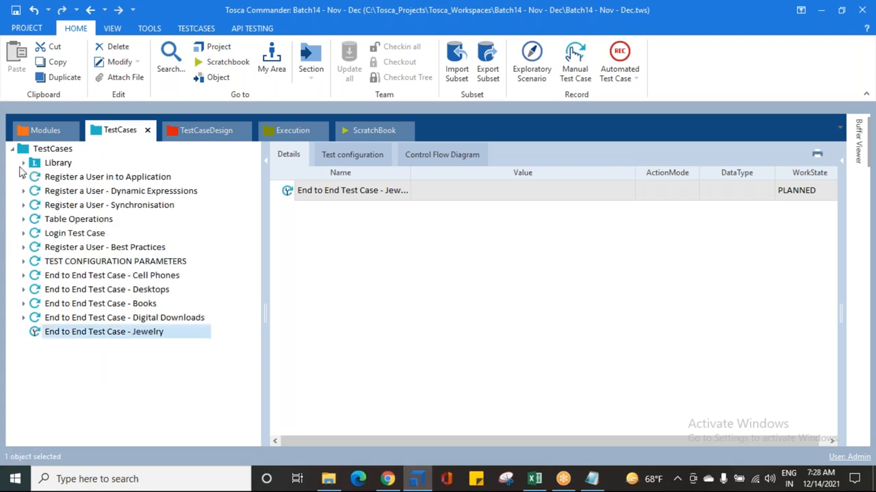
{"action": "left_click", "coordinate": [23, 163]}
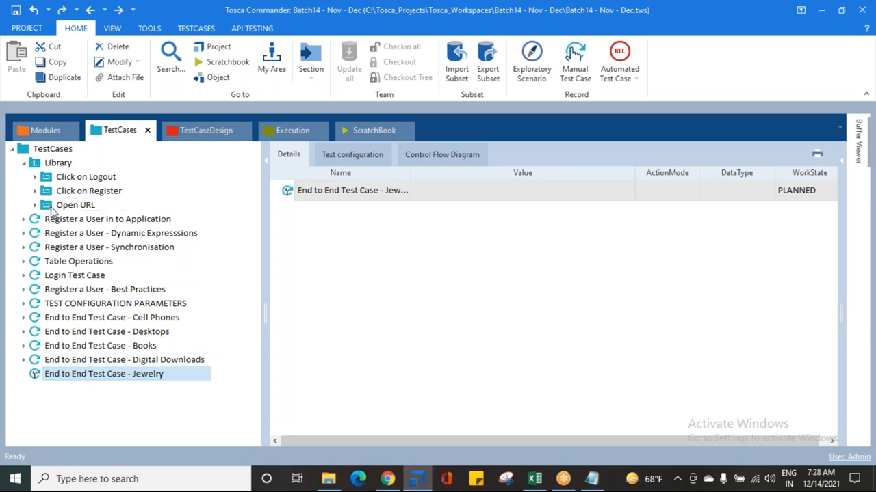
{"action": "left_click_drag", "start_coordinate": [48, 208], "coordinate": [61, 376]}
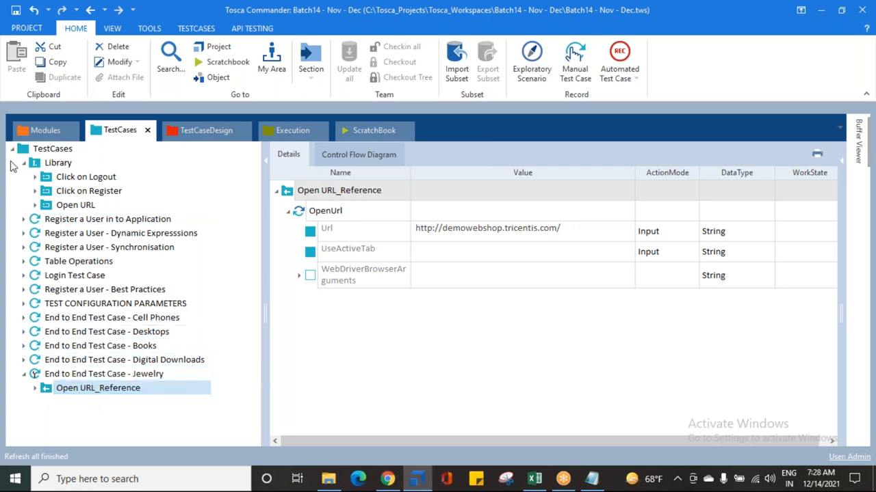
{"action": "left_click_drag", "start_coordinate": [82, 191], "coordinate": [60, 378]}
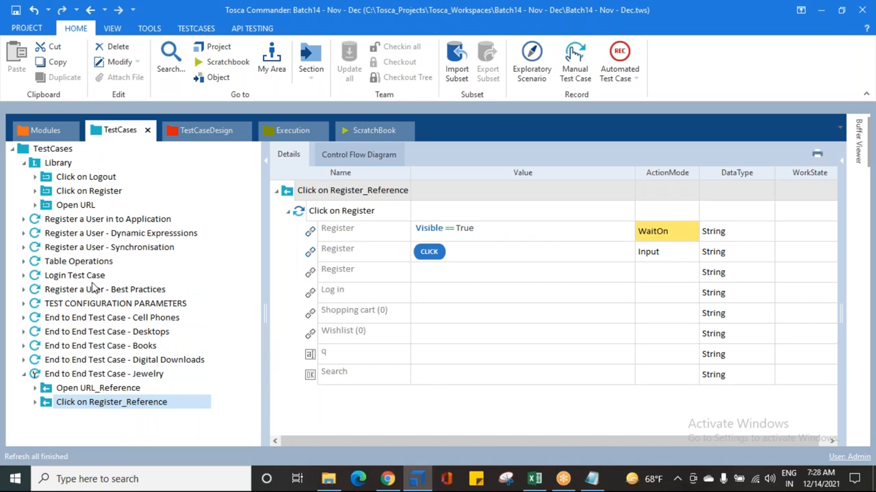
{"action": "left_click_drag", "start_coordinate": [46, 178], "coordinate": [56, 382]}
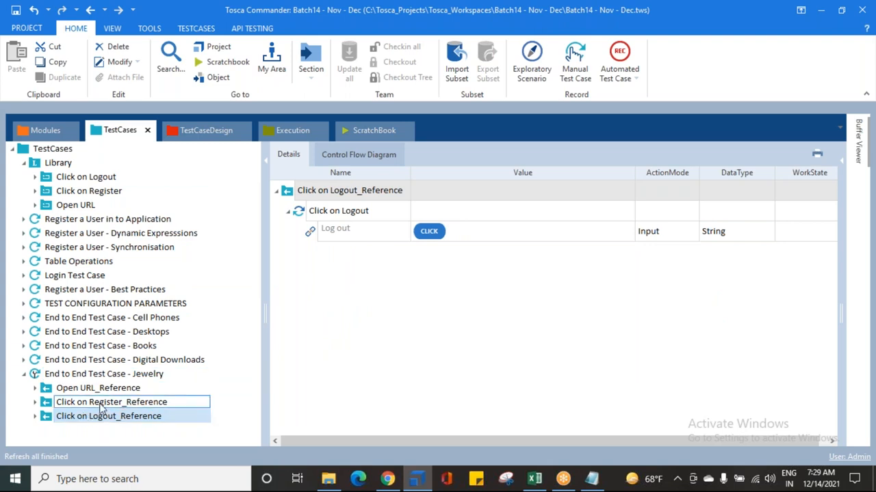
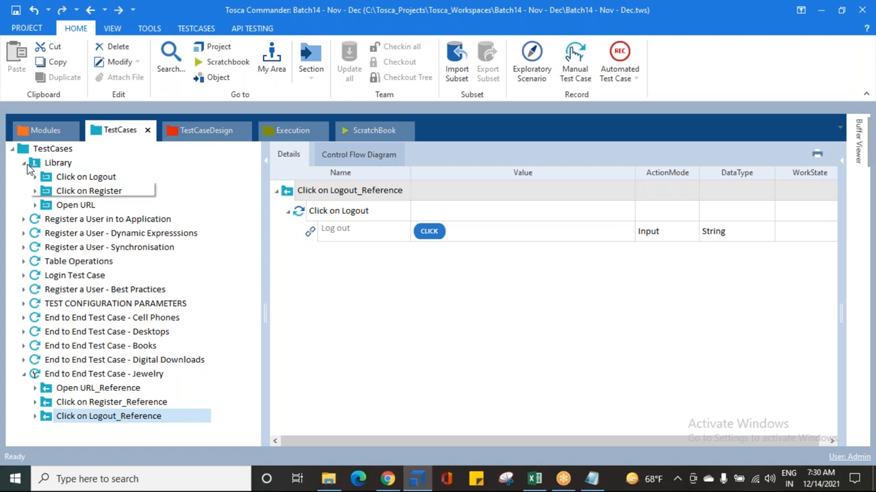
Step: Review the Library's Click on Logout, Click on Register and Open URL blocks, and collapse the Library
{"action": "left_click", "coordinate": [88, 182]}
{"action": "left_click", "coordinate": [85, 195]}
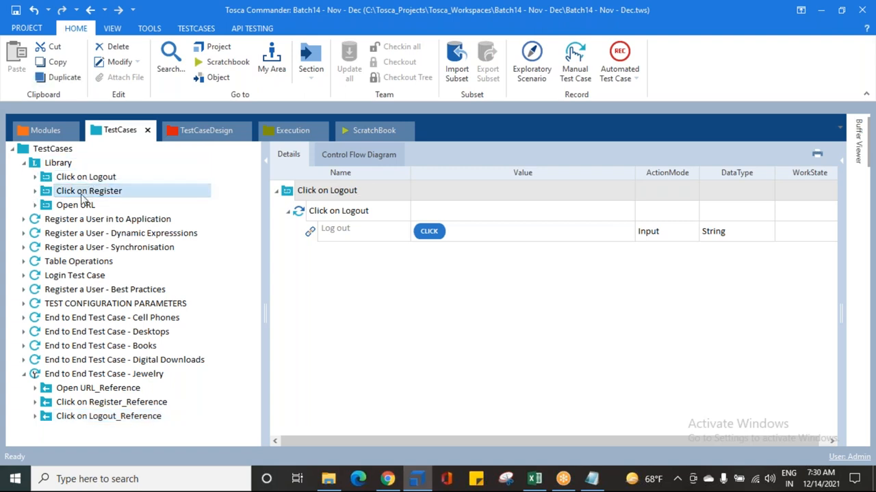
{"action": "left_click", "coordinate": [78, 207]}
{"action": "left_click", "coordinate": [66, 192]}
{"action": "left_click", "coordinate": [70, 179]}
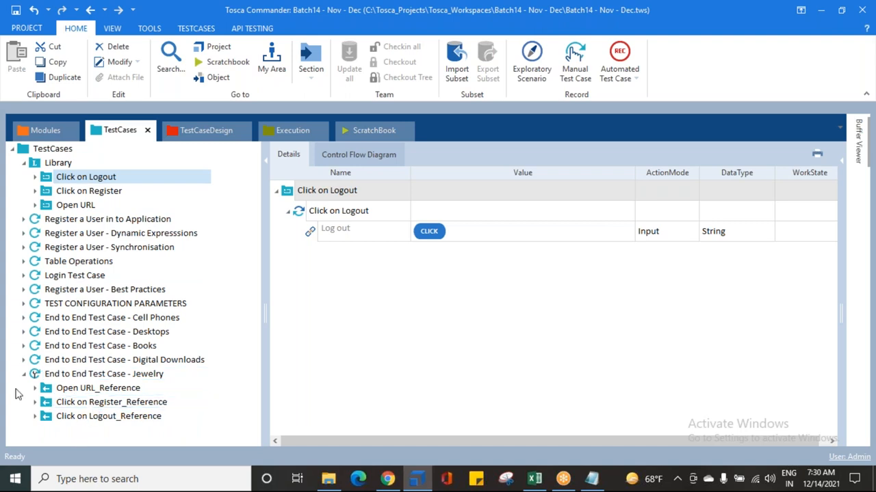
{"action": "left_click", "coordinate": [653, 55]}
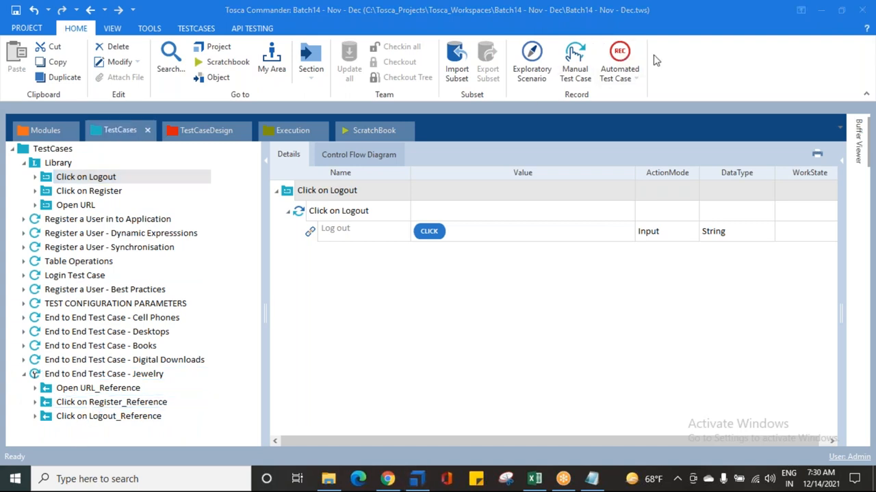
{"action": "left_click", "coordinate": [27, 169]}
{"action": "left_click", "coordinate": [25, 164]}
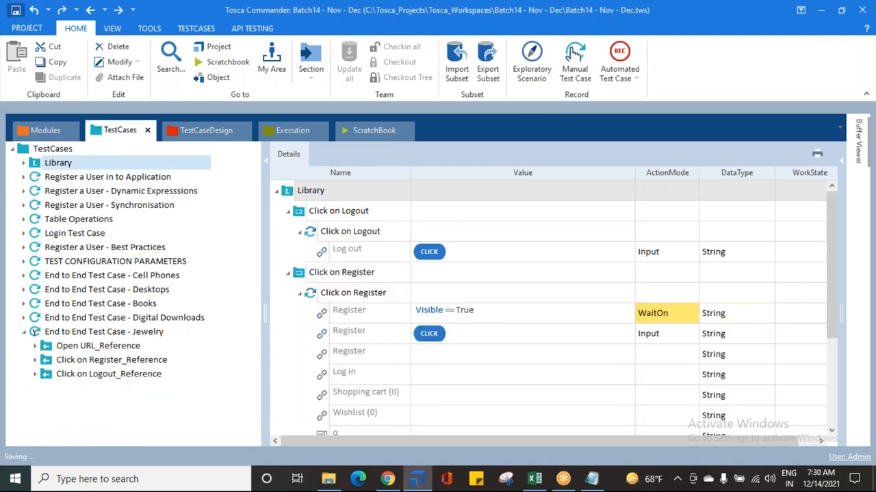
Step: Set the WorkState of End to End Test Case - Jewelry to IN_WORK and save the workspace
{"action": "left_click", "coordinate": [72, 331]}
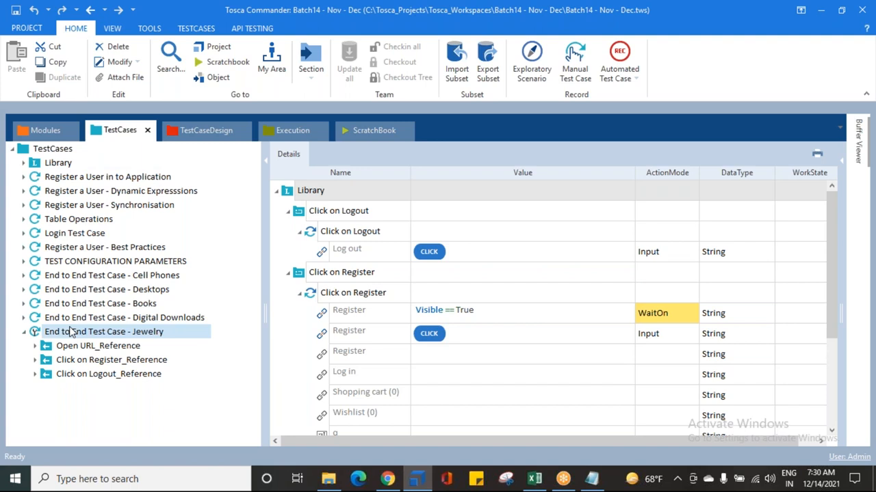
{"action": "left_click", "coordinate": [821, 195]}
{"action": "left_click", "coordinate": [819, 192]}
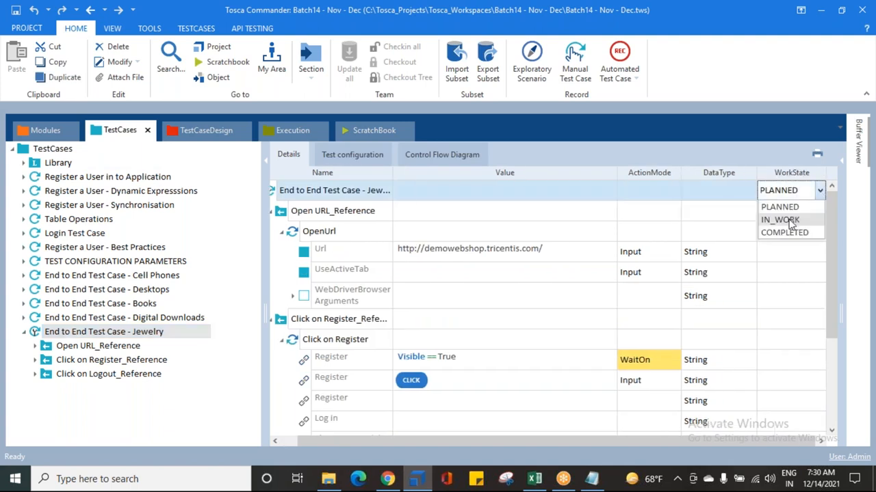
{"action": "left_click", "coordinate": [788, 220]}
{"action": "left_click", "coordinate": [33, 333]}
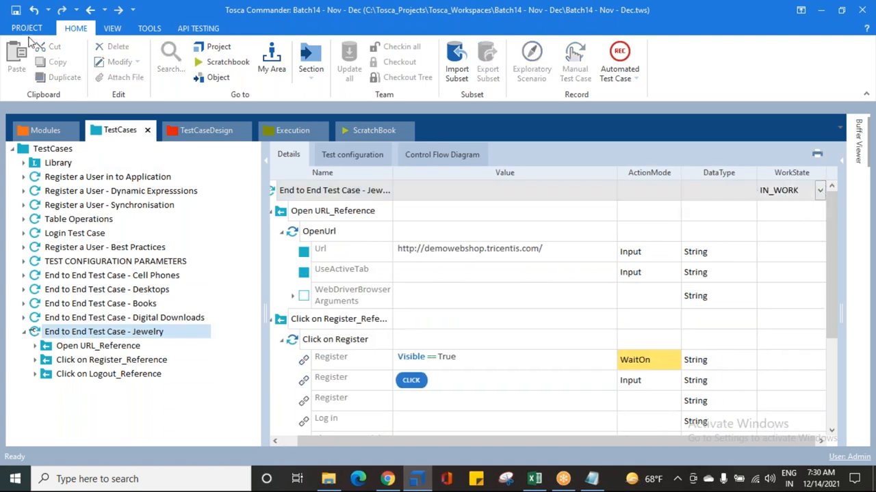
{"action": "left_click", "coordinate": [15, 11]}
Step: Widen the details area and collapse the Open URL, Click on Register and Click on Logout references in the Jewelry test case's details
{"action": "left_click_drag", "start_coordinate": [264, 264], "coordinate": [232, 258]}
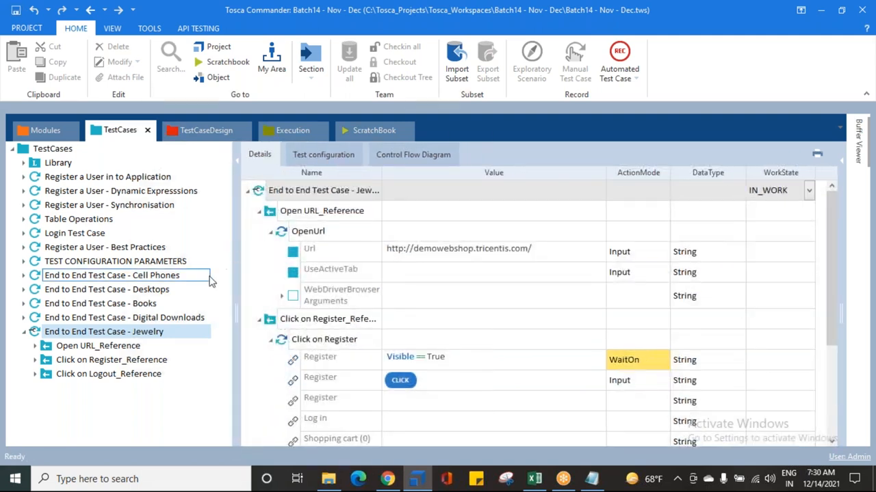
{"action": "left_click", "coordinate": [257, 319]}
{"action": "left_click", "coordinate": [258, 339]}
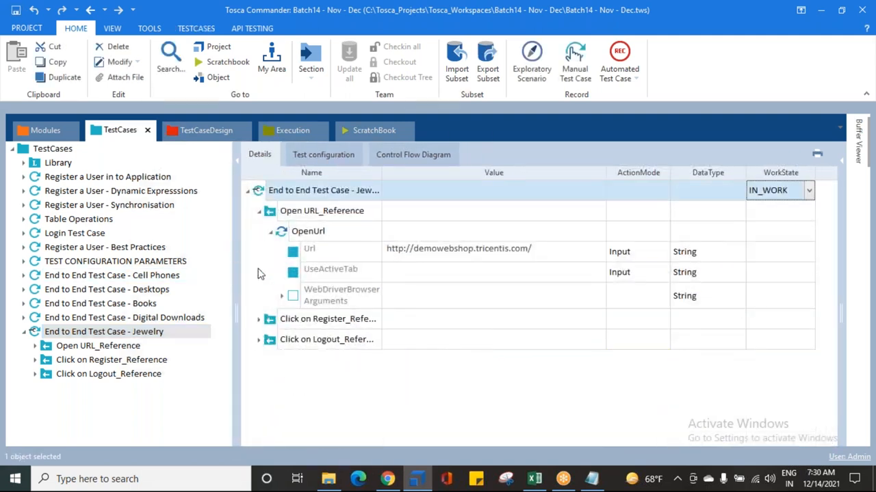
{"action": "left_click", "coordinate": [271, 233]}
{"action": "left_click", "coordinate": [259, 211]}
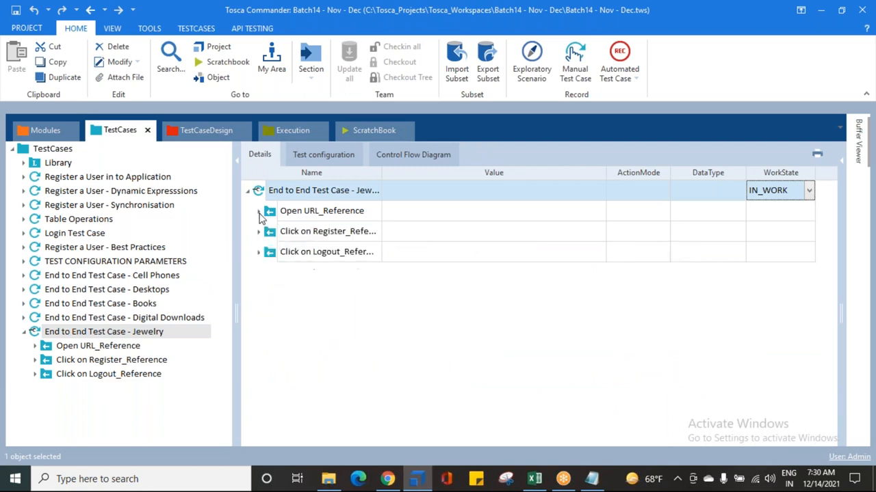
{"action": "left_click", "coordinate": [88, 347]}
{"action": "left_click", "coordinate": [609, 19]}
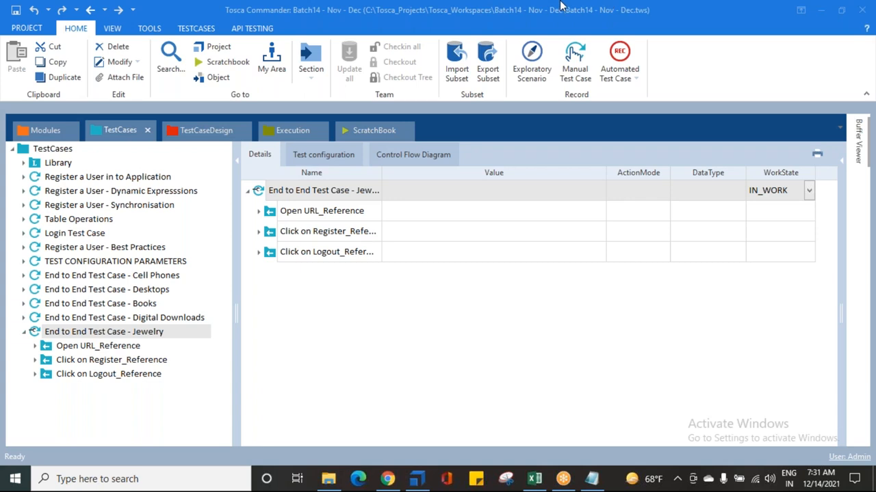
Step: Examine the Cell Phones test case's Test Steps and Verification folder, from OpenUrl through verifying the smart phone details
{"action": "left_click", "coordinate": [24, 275]}
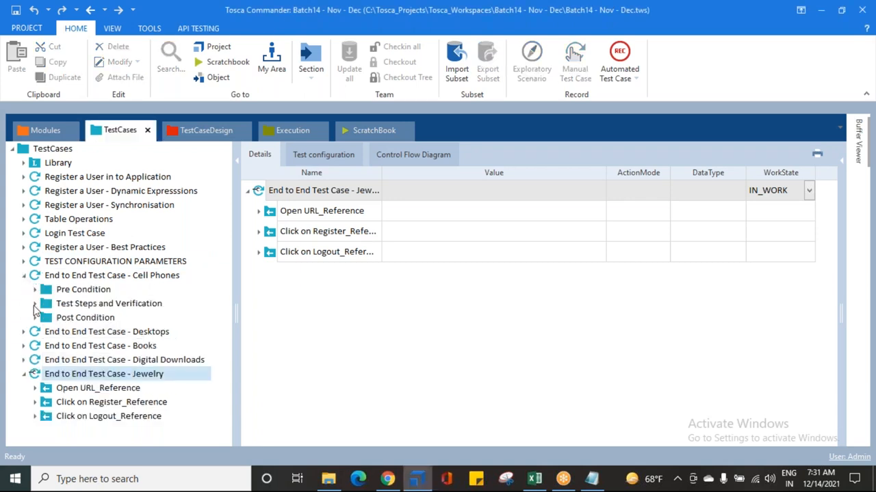
{"action": "left_click", "coordinate": [34, 304]}
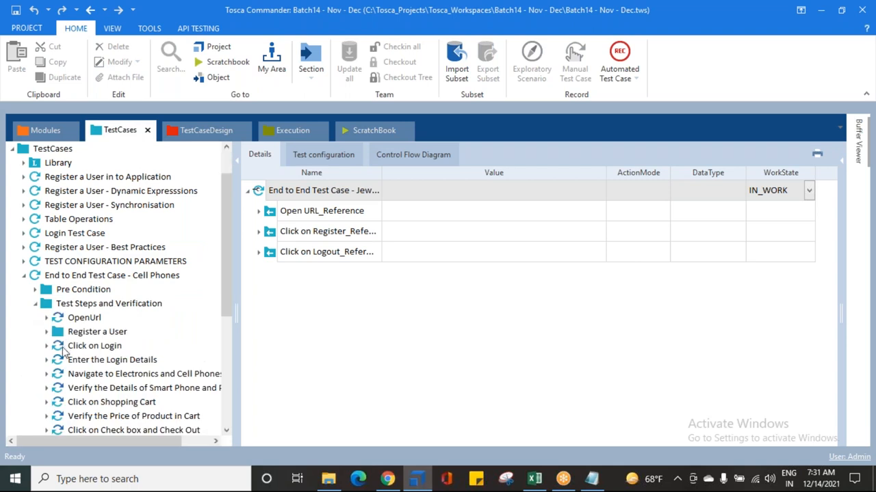
{"action": "scroll", "coordinate": [63, 354], "scroll_direction": "down", "scroll_amount": 3}
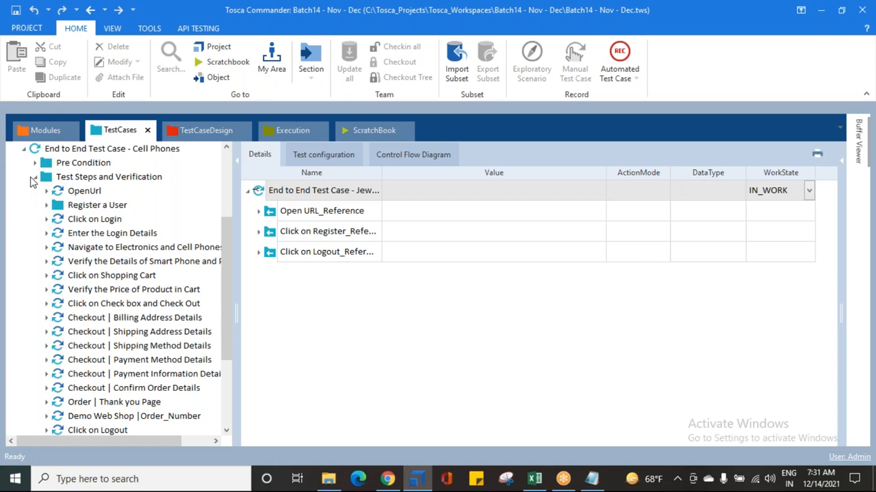
{"action": "left_click", "coordinate": [74, 193]}
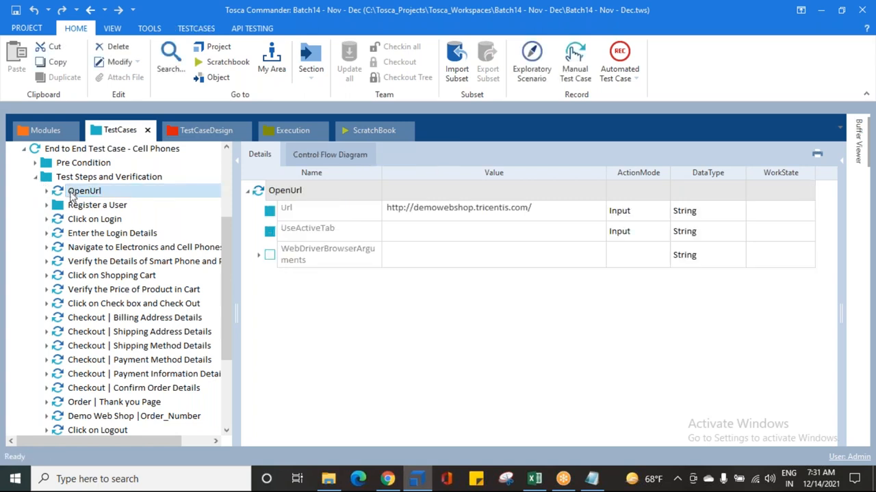
{"action": "left_click", "coordinate": [77, 207]}
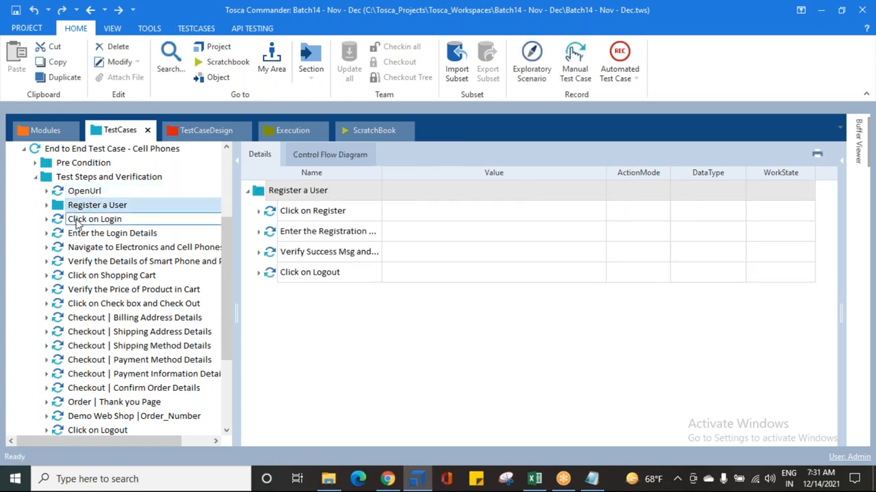
{"action": "left_click", "coordinate": [77, 221]}
{"action": "left_click", "coordinate": [82, 234]}
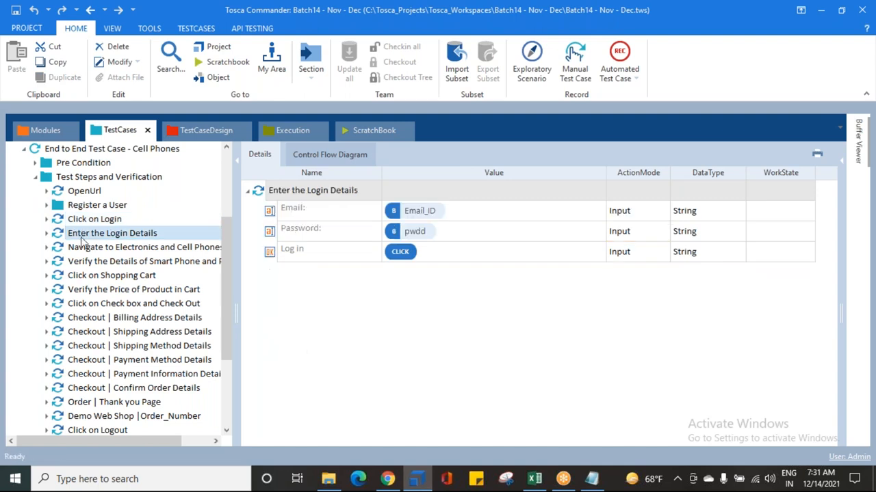
{"action": "left_click", "coordinate": [104, 249]}
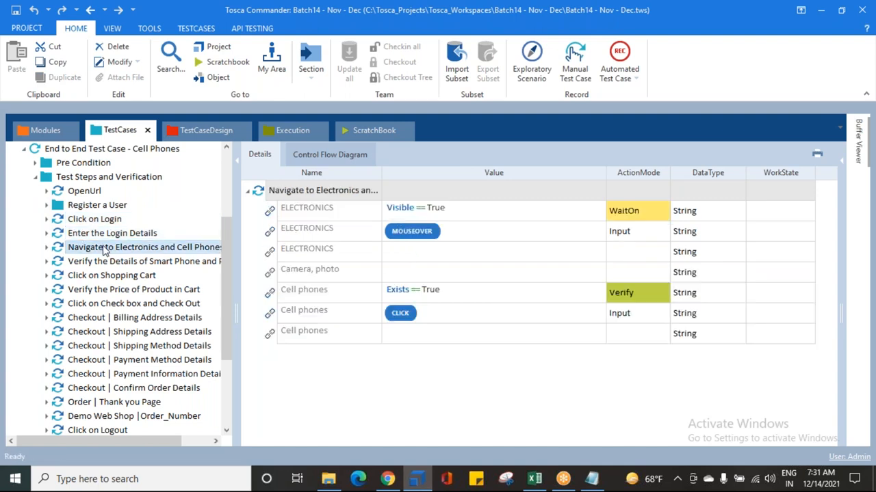
{"action": "left_click", "coordinate": [111, 263]}
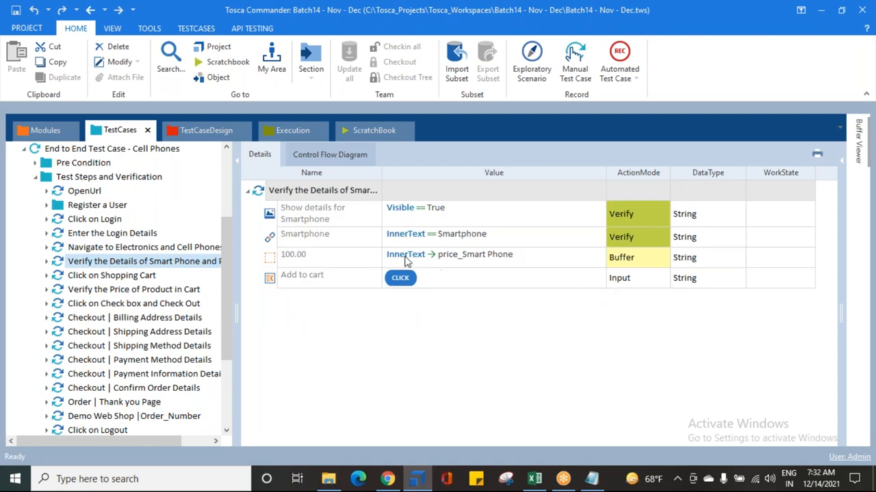
Step: Examine the Cell Phones shopping cart steps, including the price verification's Shopping Cart table and the check box and check out step
{"action": "left_click", "coordinate": [96, 275]}
{"action": "left_click", "coordinate": [98, 290]}
{"action": "scroll", "coordinate": [100, 292], "scroll_direction": "down", "scroll_amount": 2}
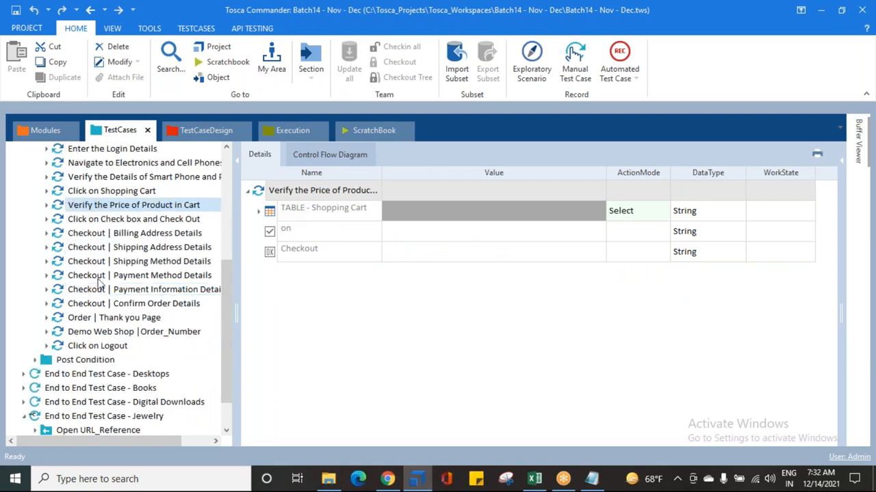
{"action": "left_click", "coordinate": [259, 212]}
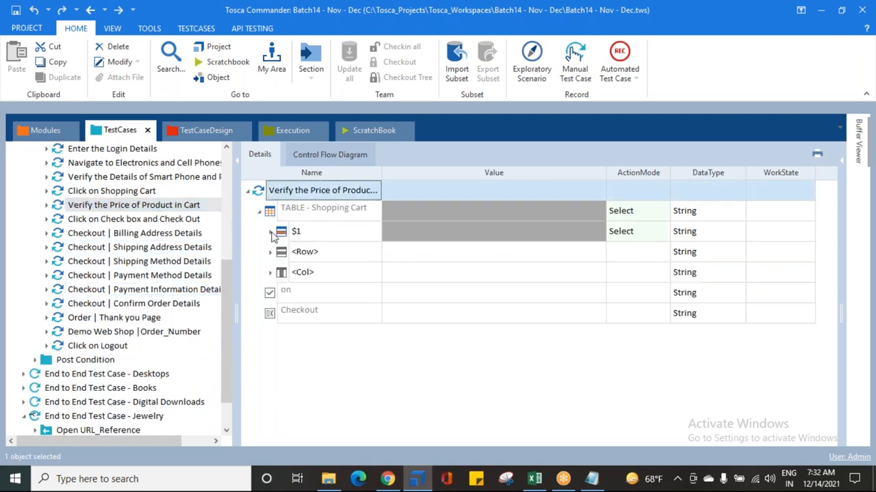
{"action": "left_click", "coordinate": [270, 232]}
{"action": "left_click", "coordinate": [270, 232]}
{"action": "left_click", "coordinate": [258, 211]}
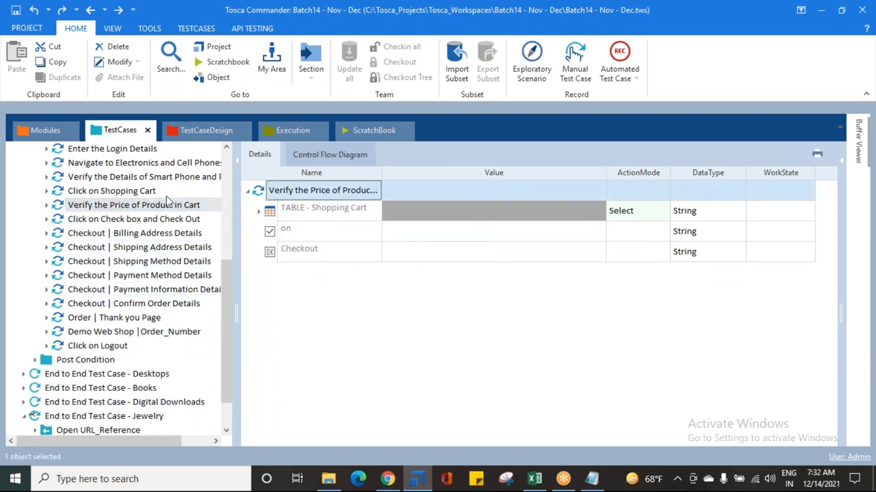
{"action": "left_click", "coordinate": [127, 224]}
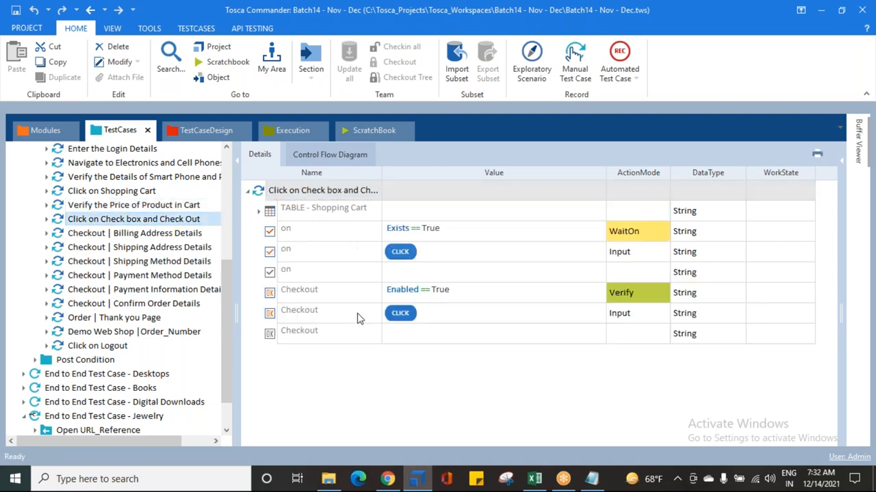
Step: Examine the Cell Phones checkout steps from Billing Address Details to Confirm Order Details, plus the order and logout steps
{"action": "left_click", "coordinate": [117, 234]}
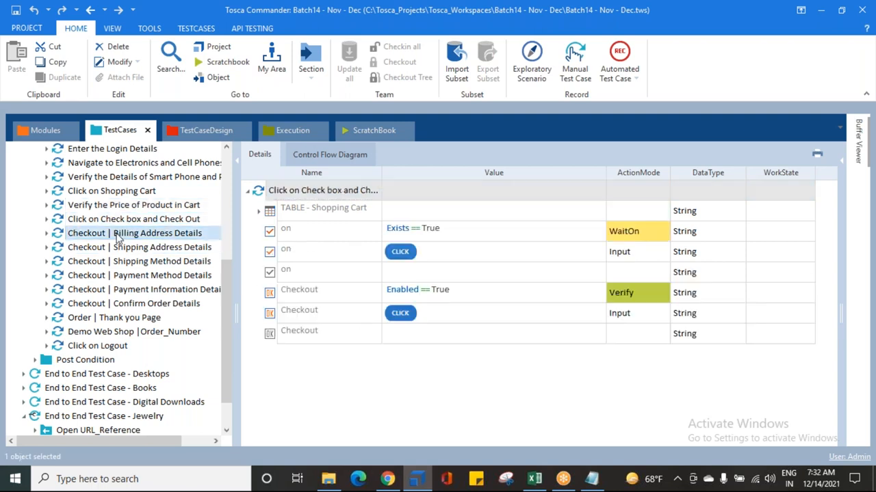
{"action": "left_click", "coordinate": [129, 266]}
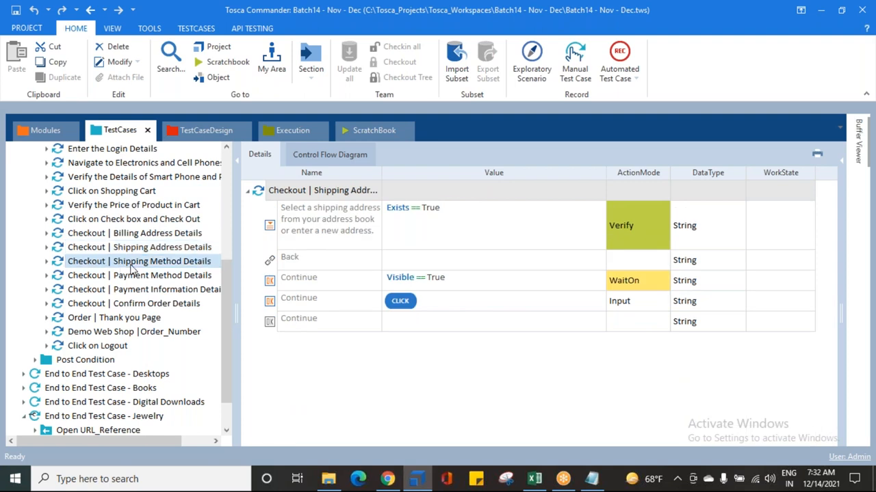
{"action": "left_click", "coordinate": [135, 278]}
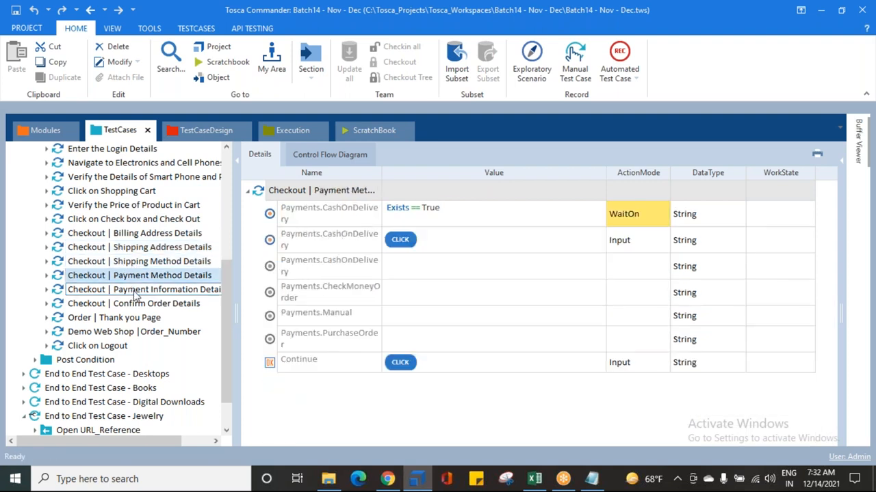
{"action": "left_click", "coordinate": [135, 292]}
{"action": "left_click", "coordinate": [135, 303]}
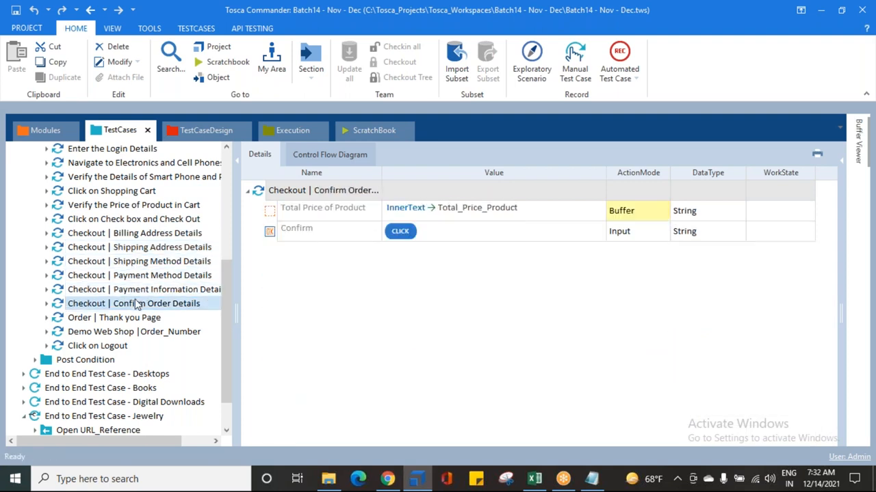
{"action": "left_click", "coordinate": [117, 320]}
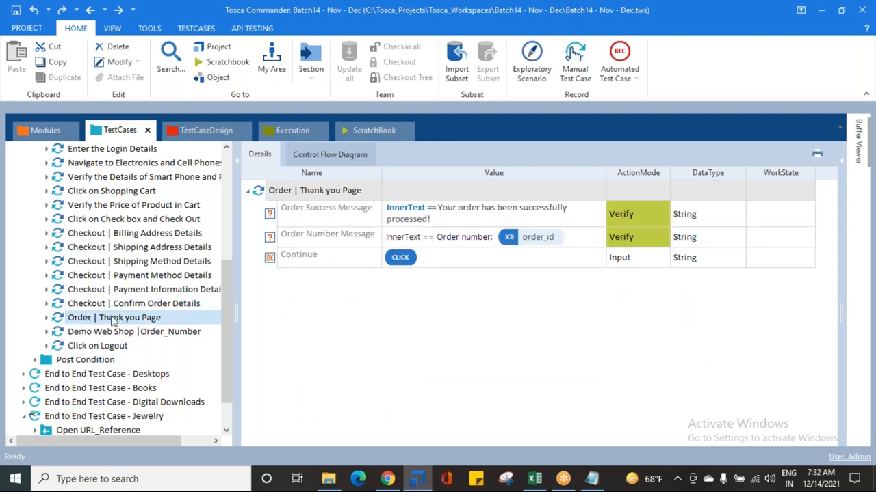
{"action": "left_click", "coordinate": [122, 332]}
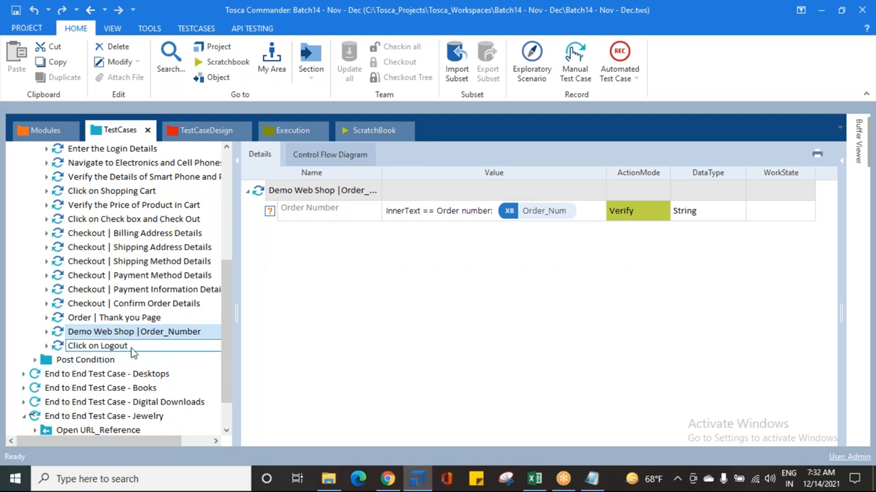
{"action": "left_click", "coordinate": [75, 347]}
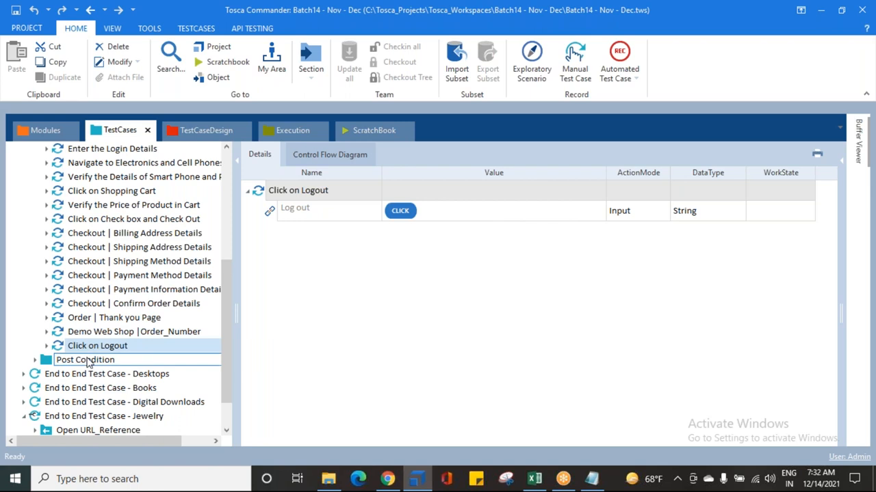
Step: Collapse the Test Steps and Verification folder and the End to End Test Case - Cell Phones test case
{"action": "scroll", "coordinate": [88, 342], "scroll_direction": "up", "scroll_amount": 4}
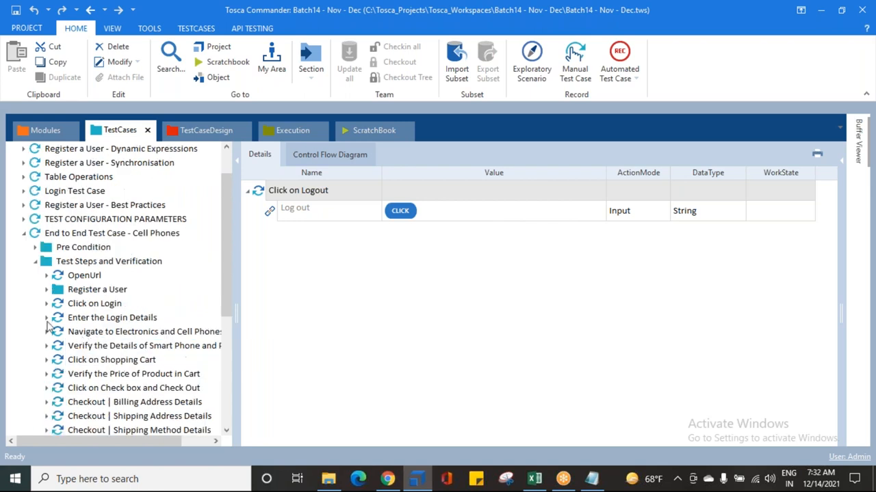
{"action": "left_click", "coordinate": [36, 261]}
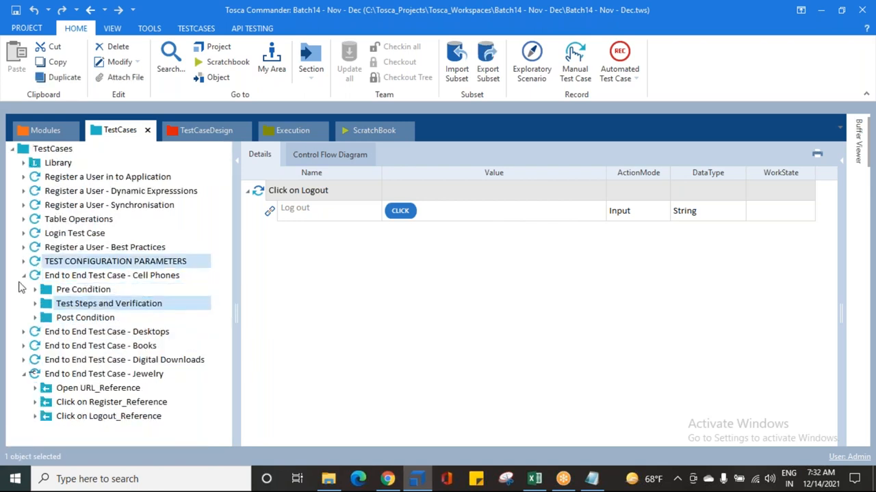
{"action": "left_click", "coordinate": [24, 276]}
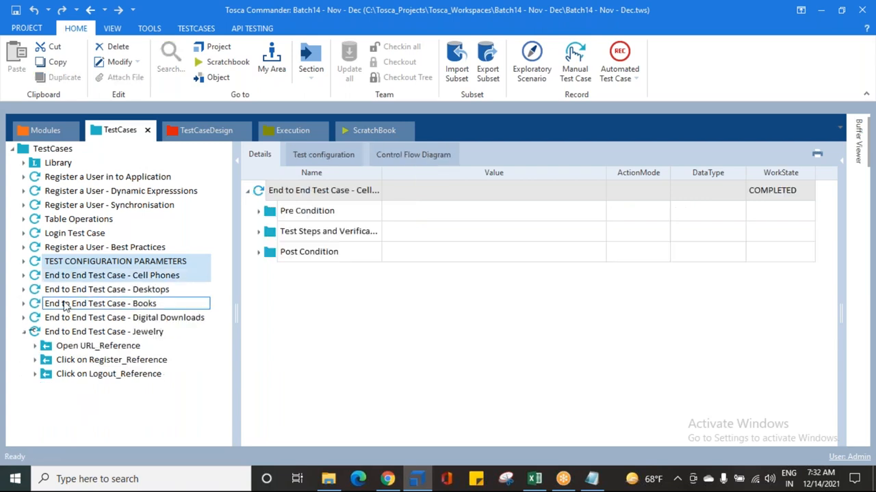
Step: Expand End to End Test Case - Digital Downloads to review its list of steps, and collapse it again
{"action": "left_click", "coordinate": [25, 318]}
{"action": "scroll", "coordinate": [35, 345], "scroll_direction": "down", "scroll_amount": 2}
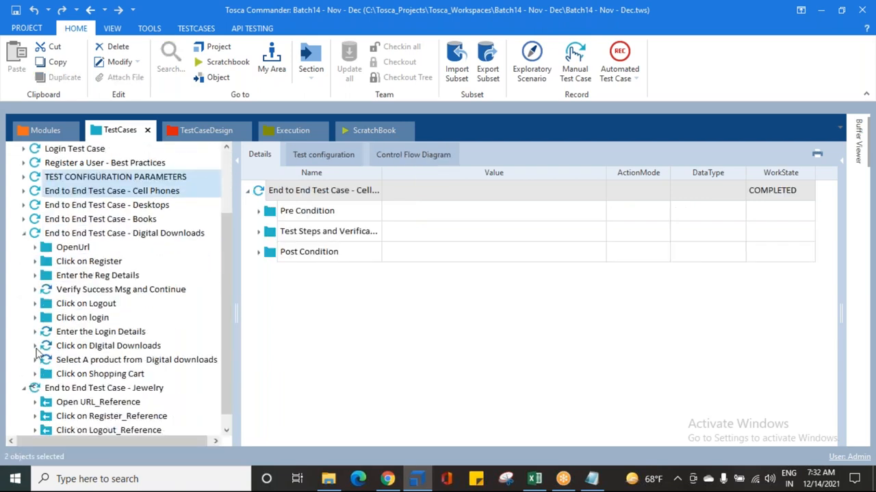
{"action": "scroll", "coordinate": [38, 352], "scroll_direction": "up", "scroll_amount": 2}
{"action": "left_click", "coordinate": [25, 318]}
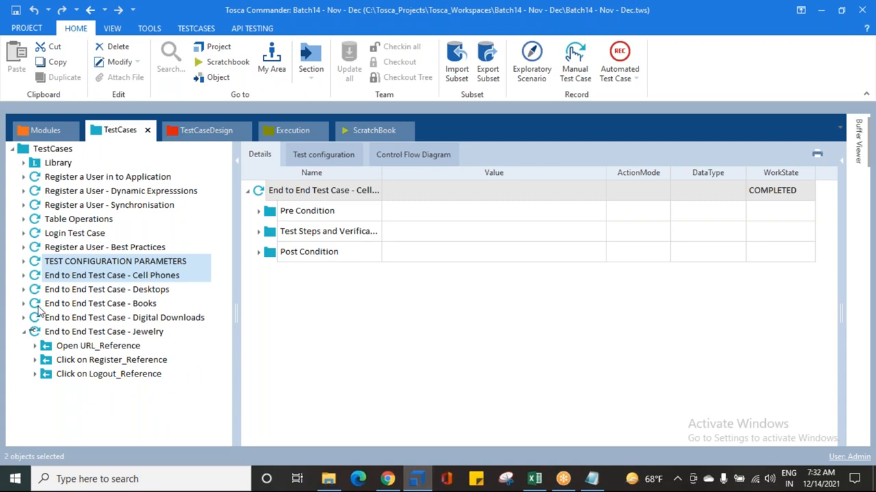
Step: Select the Cell Phones end-to-end test case, expand the Library to review its reusable blocks, and collapse it again
{"action": "left_click", "coordinate": [80, 275]}
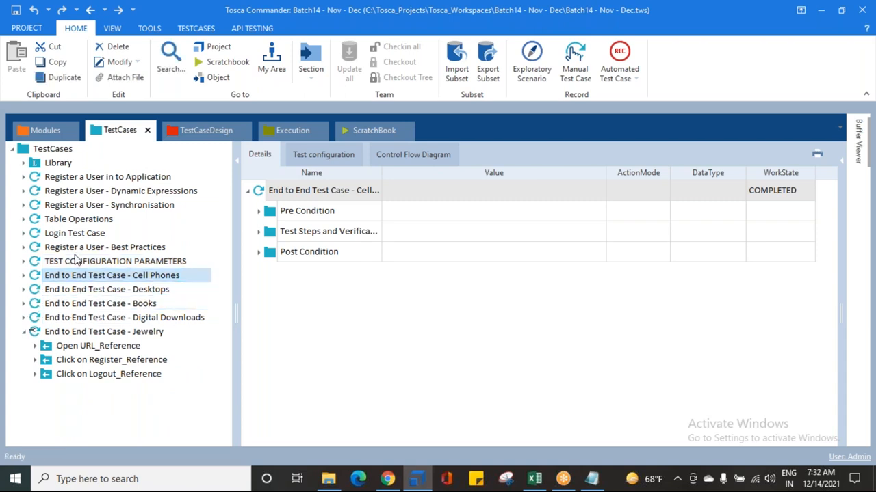
{"action": "left_click", "coordinate": [23, 163]}
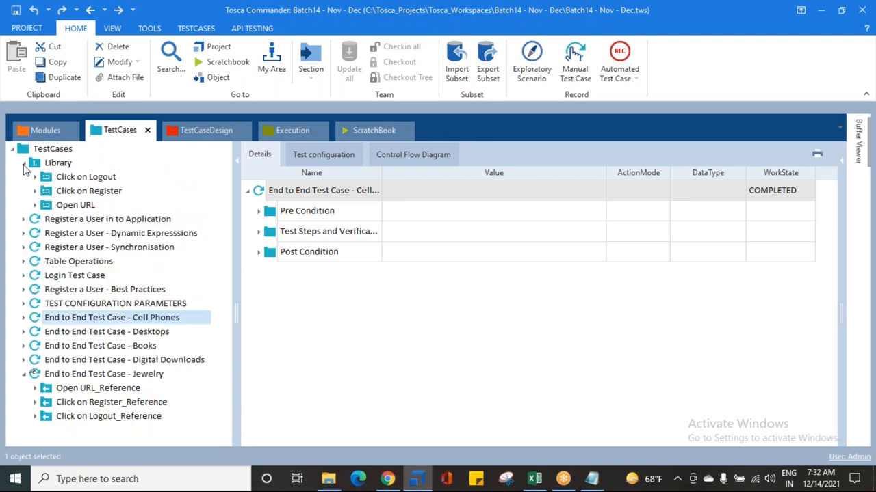
{"action": "left_click", "coordinate": [24, 164]}
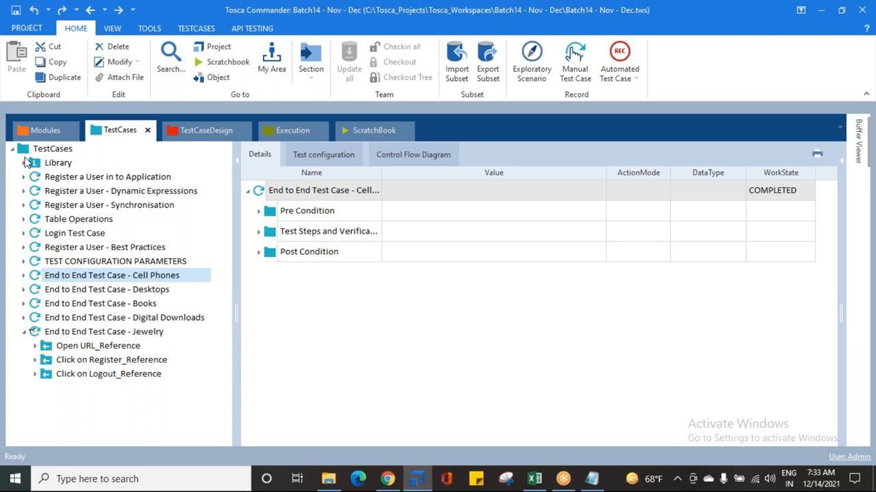
Step: Collapse End to End Test Case - Jewelry and save the workspace
{"action": "left_click", "coordinate": [24, 333]}
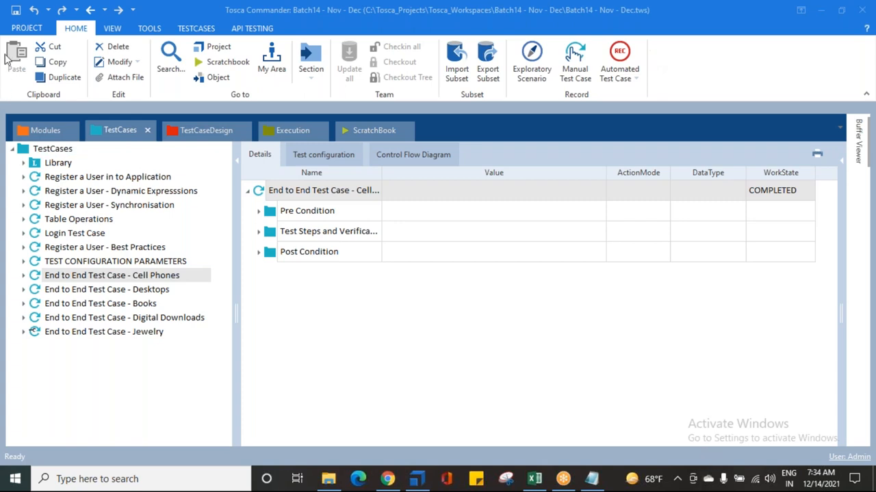
{"action": "left_click", "coordinate": [15, 9]}
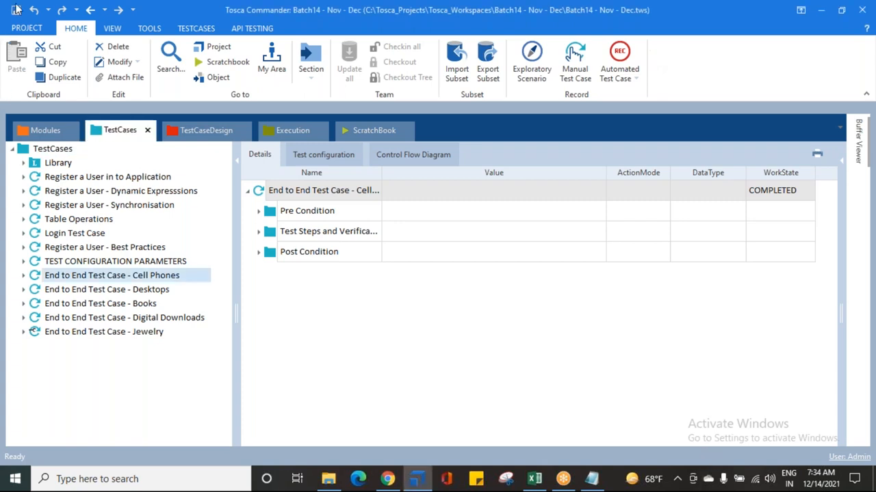
Step: Open the Library's details to view the test steps inside its reusable blocks
{"action": "left_click", "coordinate": [605, 21]}
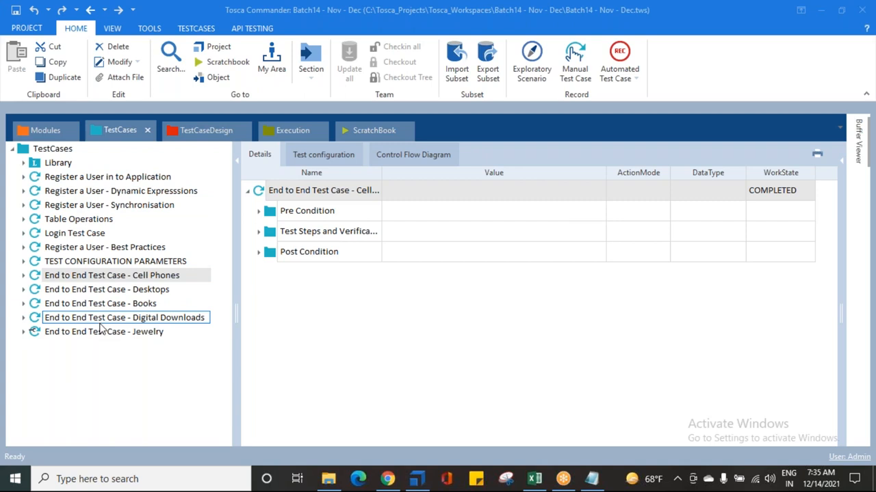
{"action": "left_click", "coordinate": [57, 164]}
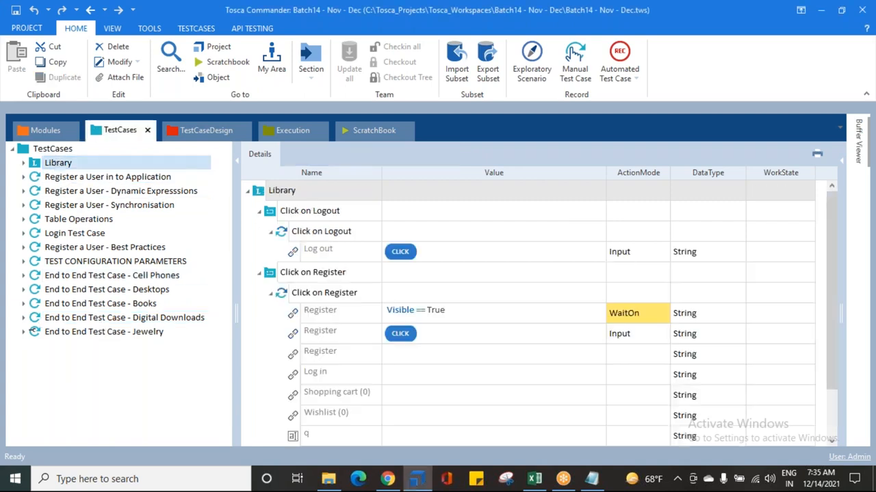